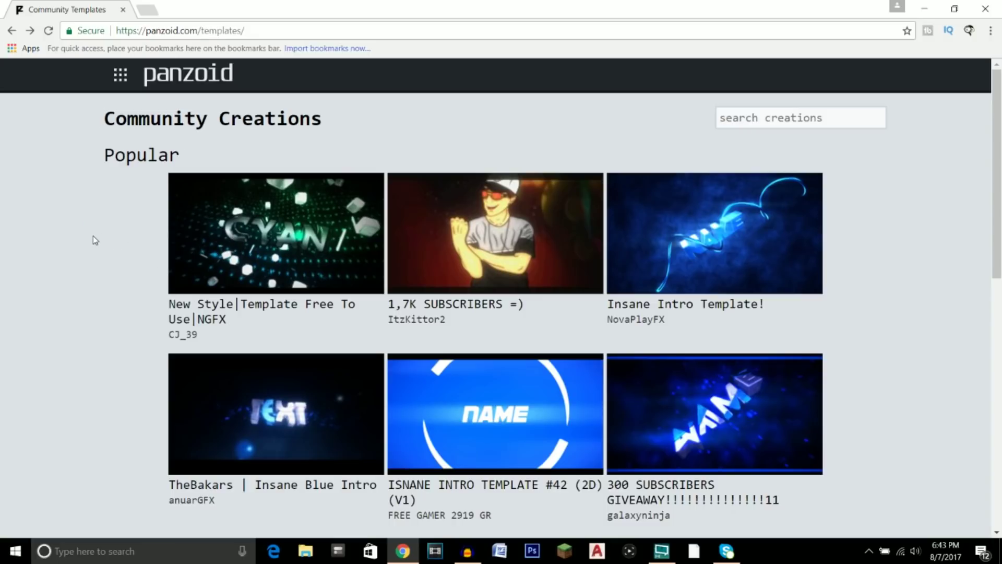
Step: Expand the community templates list with show more
scroll(92, 240, down, 6)
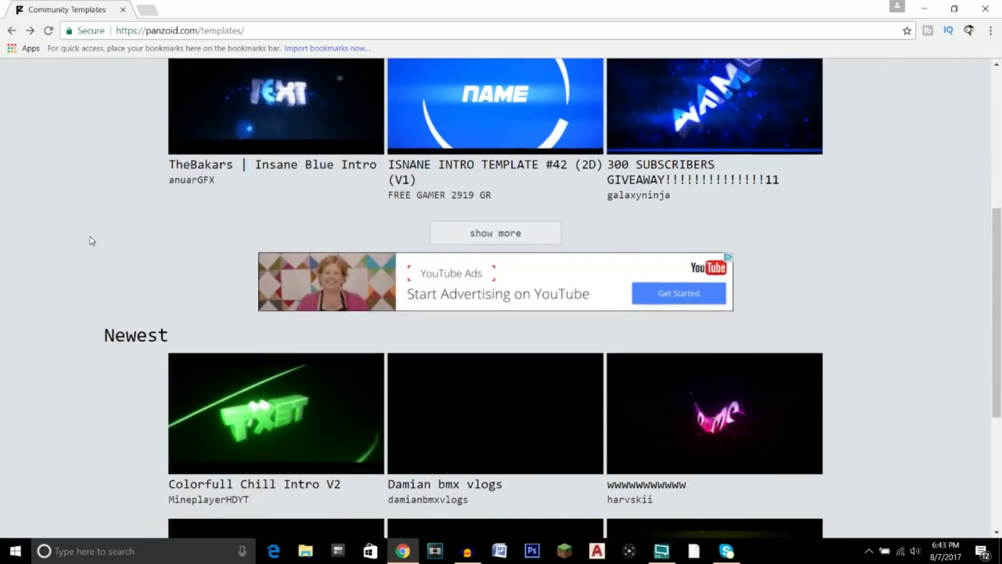
scroll(88, 236, up, 6)
scroll(108, 243, down, 6)
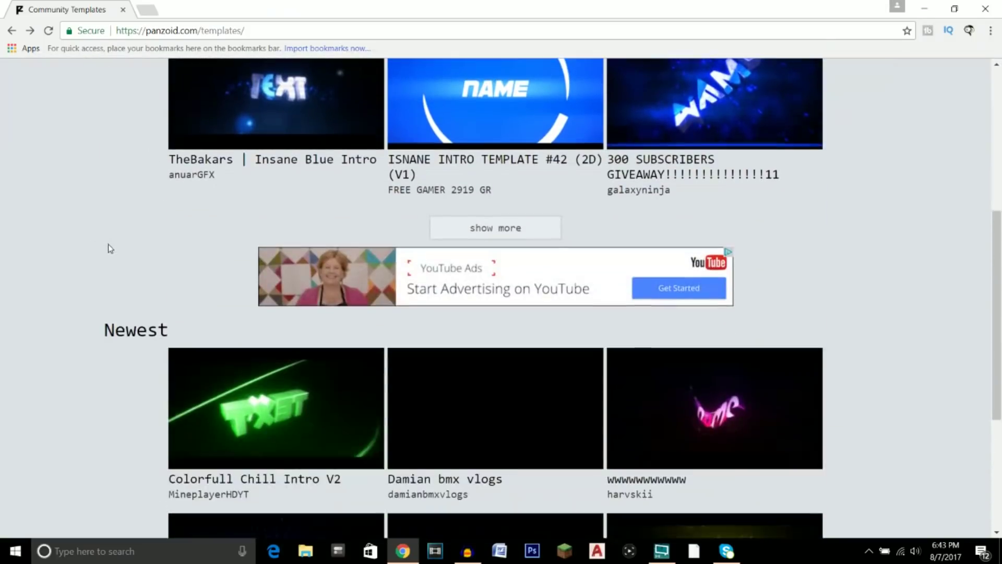
scroll(108, 244, down, 5)
scroll(123, 262, up, 7)
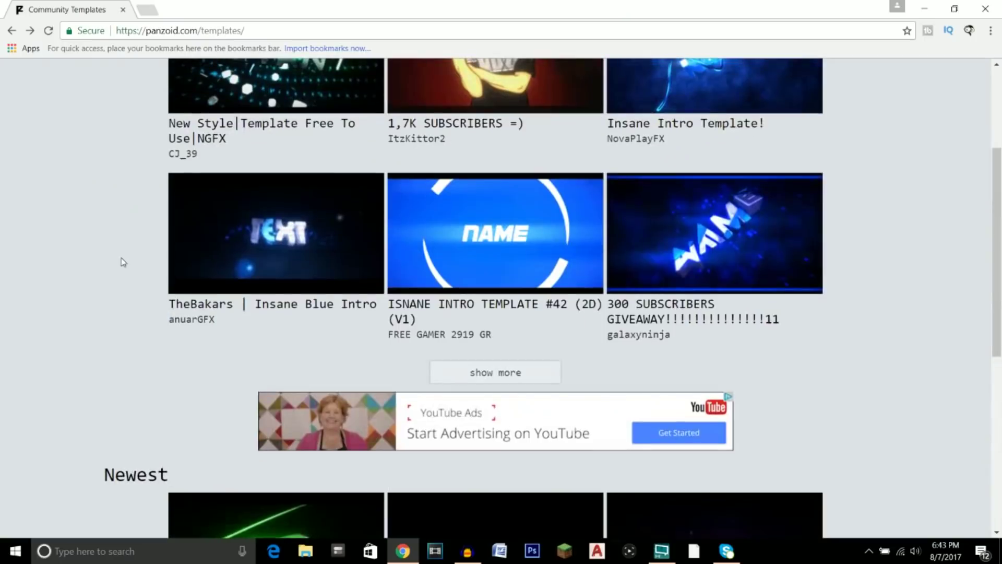
scroll(122, 262, up, 2)
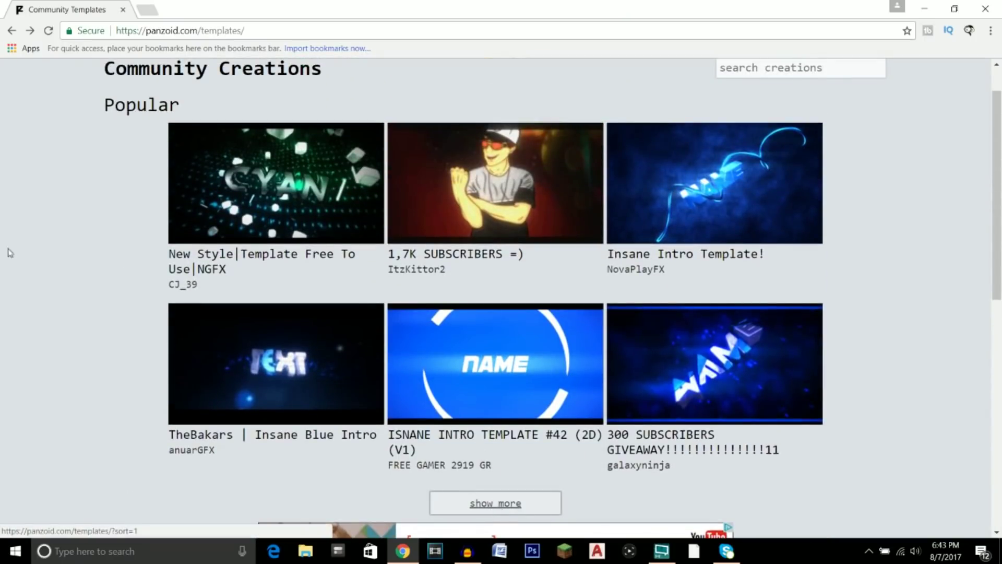
click(477, 503)
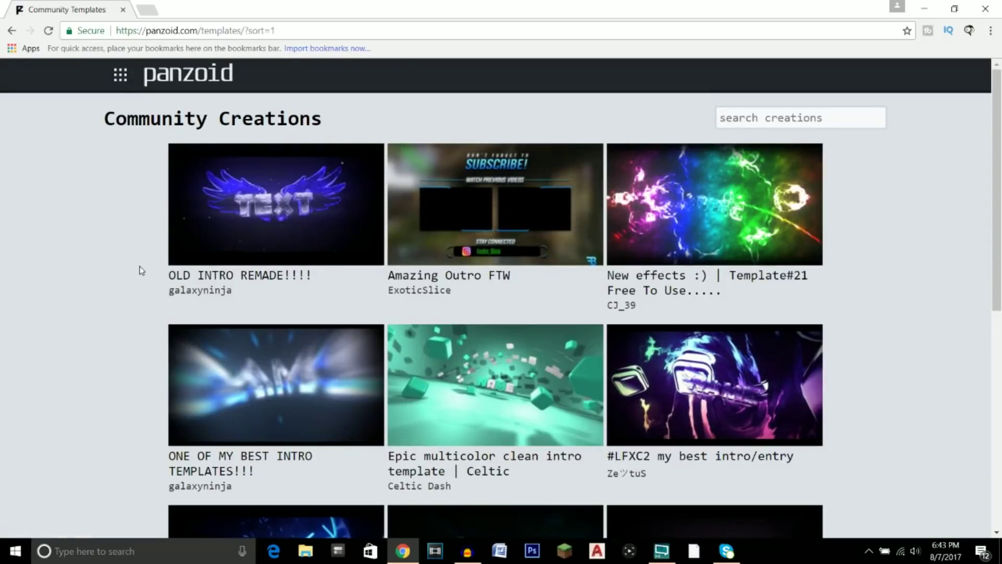
scroll(87, 268, down, 8)
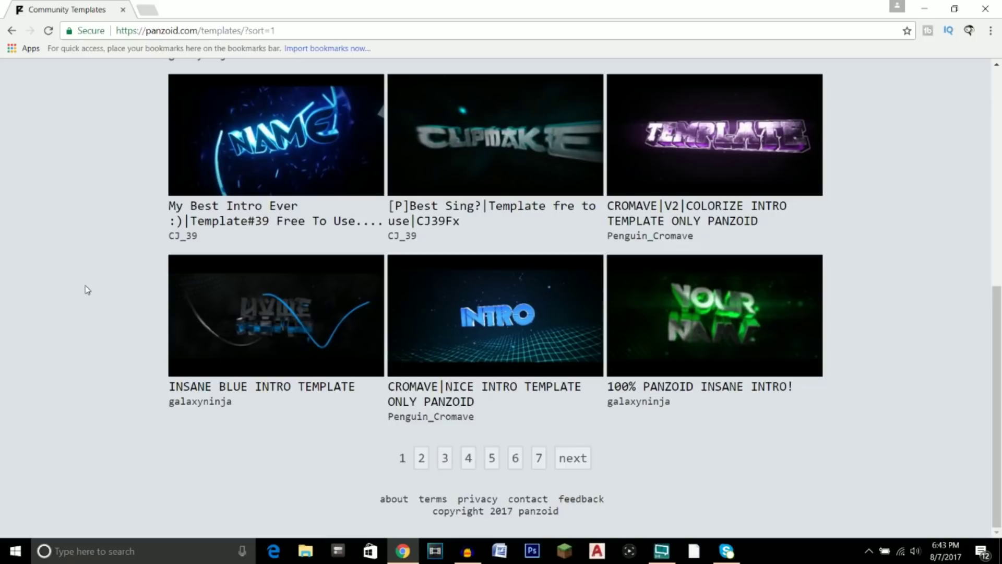
Step: Page through to page 4 and open ISNANE INTRO TEMPLATE #45
click(421, 458)
scroll(416, 441, down, 8)
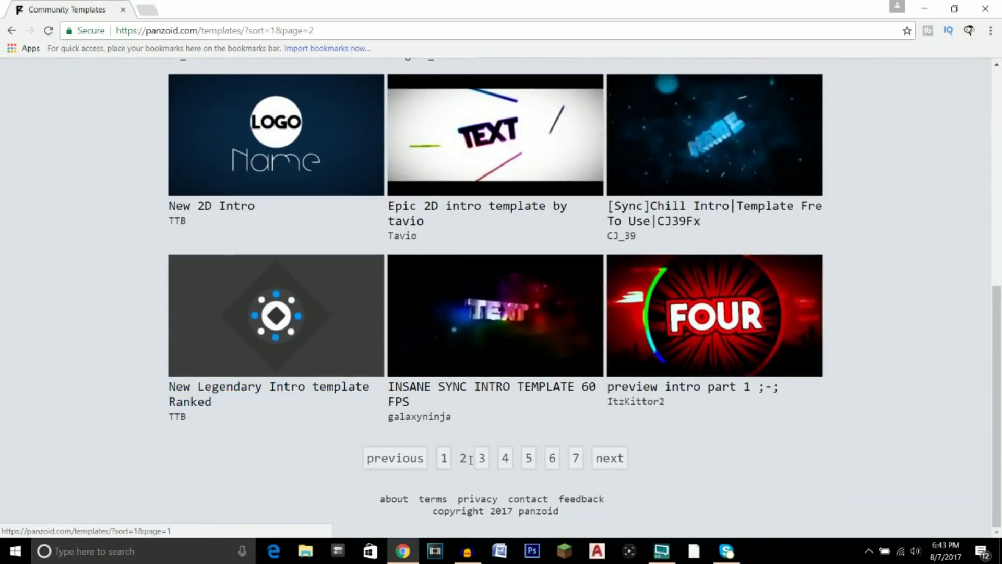
click(481, 458)
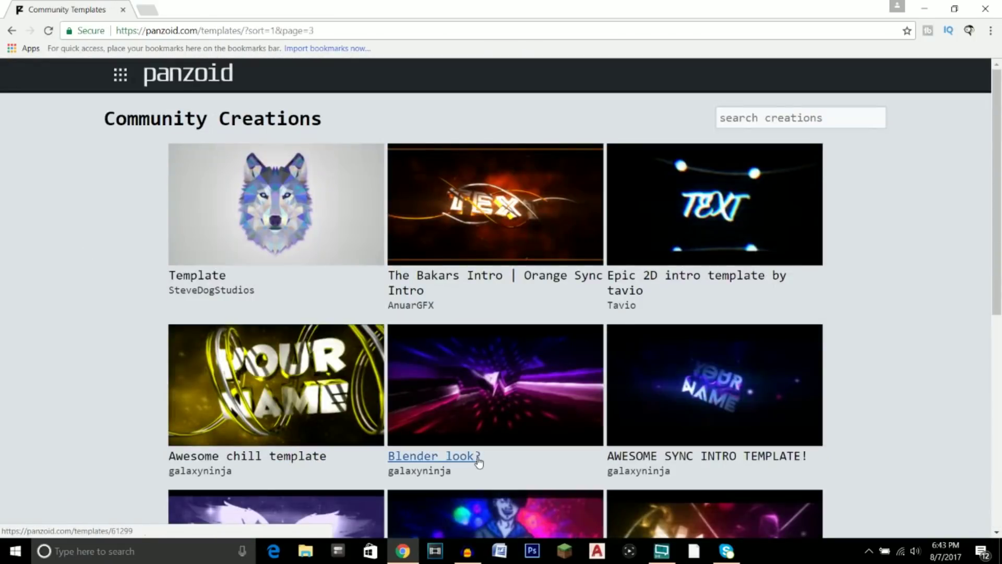
scroll(448, 420, down, 5)
scroll(448, 424, down, 5)
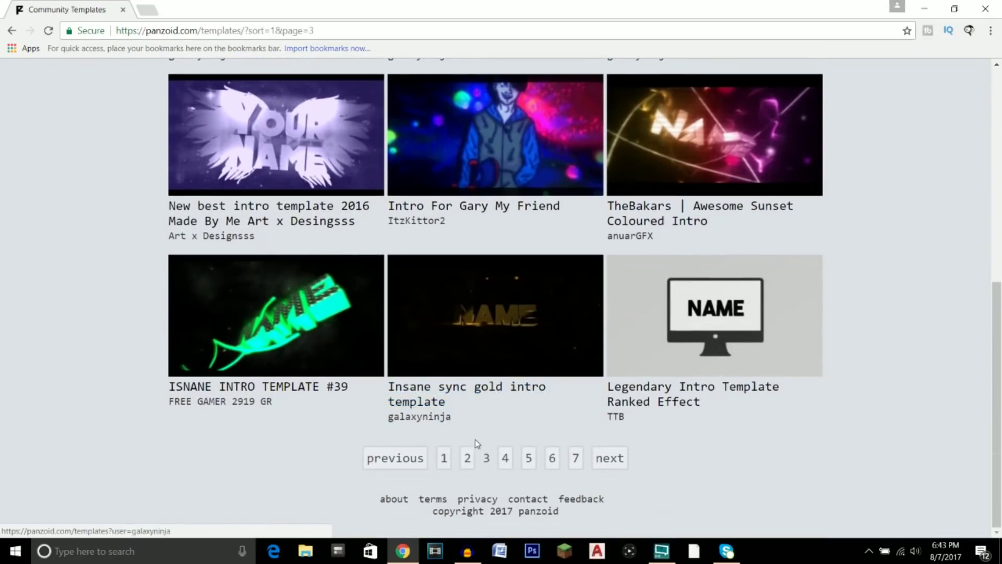
click(505, 459)
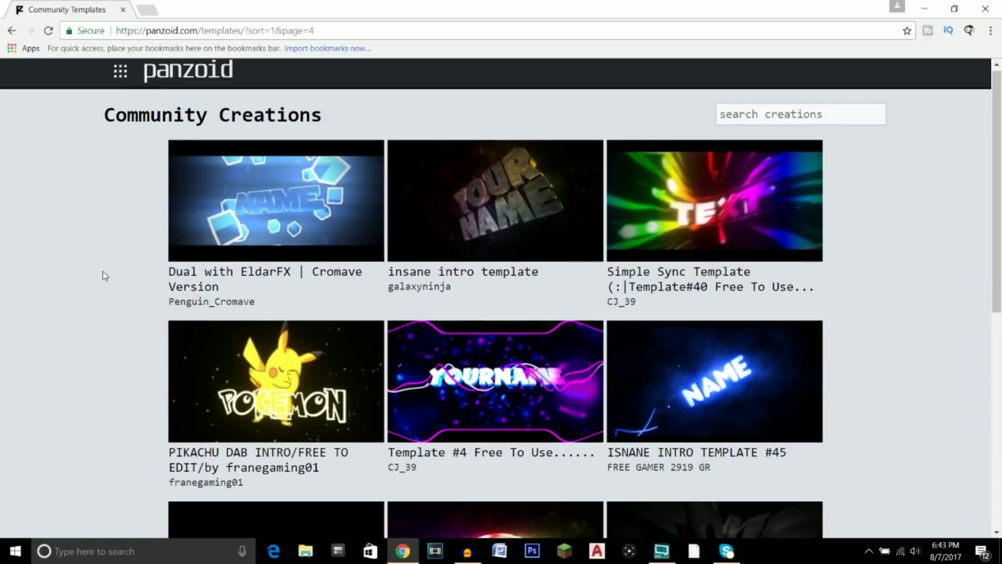
scroll(123, 266, down, 4)
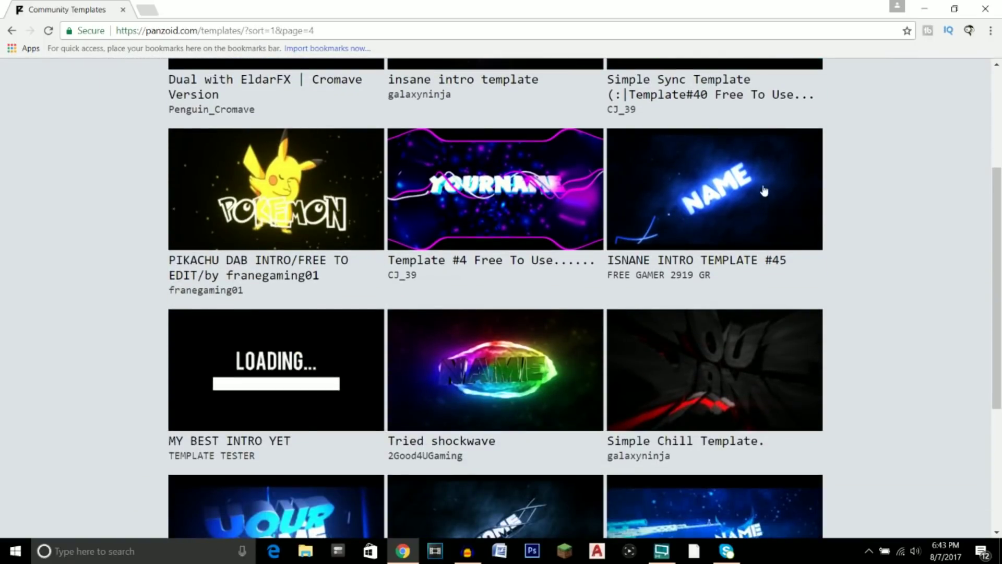
click(717, 195)
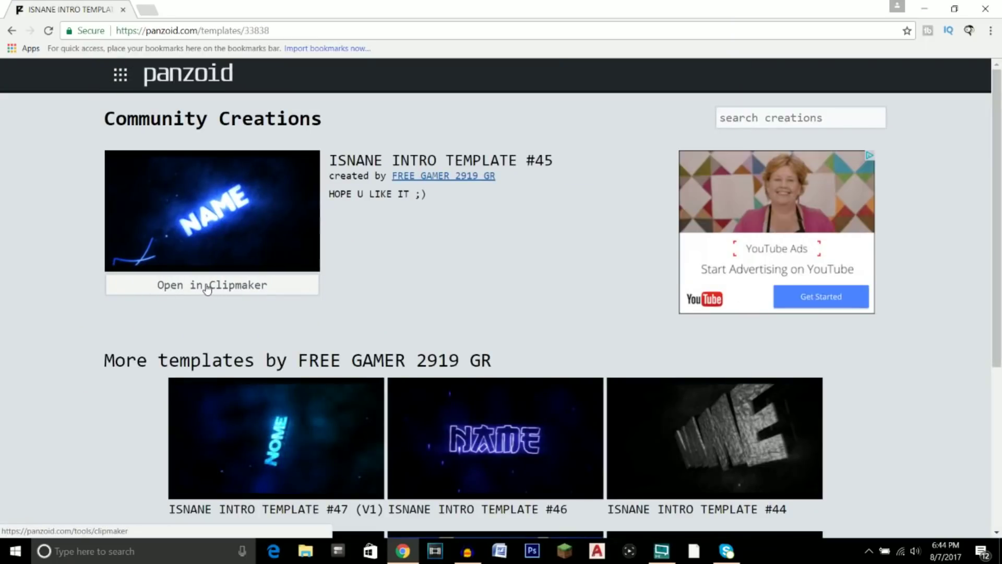
Step: Load the template in Clipmaker, enable the rendered preview, and play the NAME intro
click(206, 286)
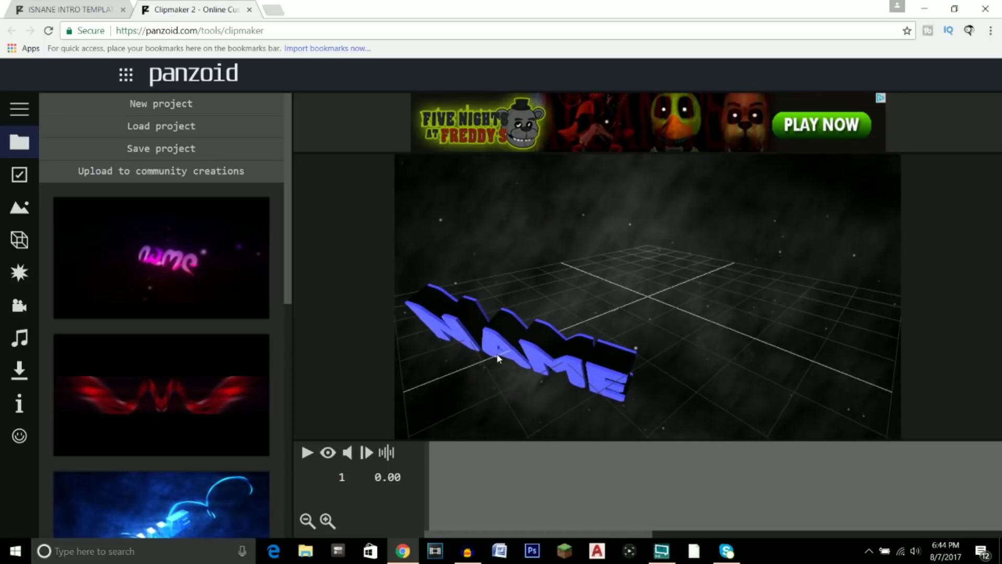
click(328, 453)
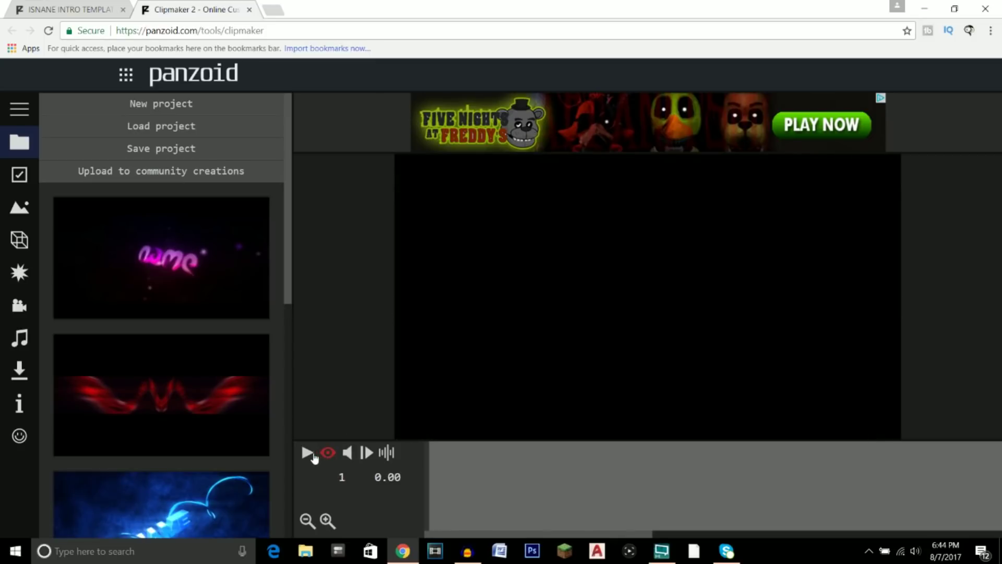
click(307, 453)
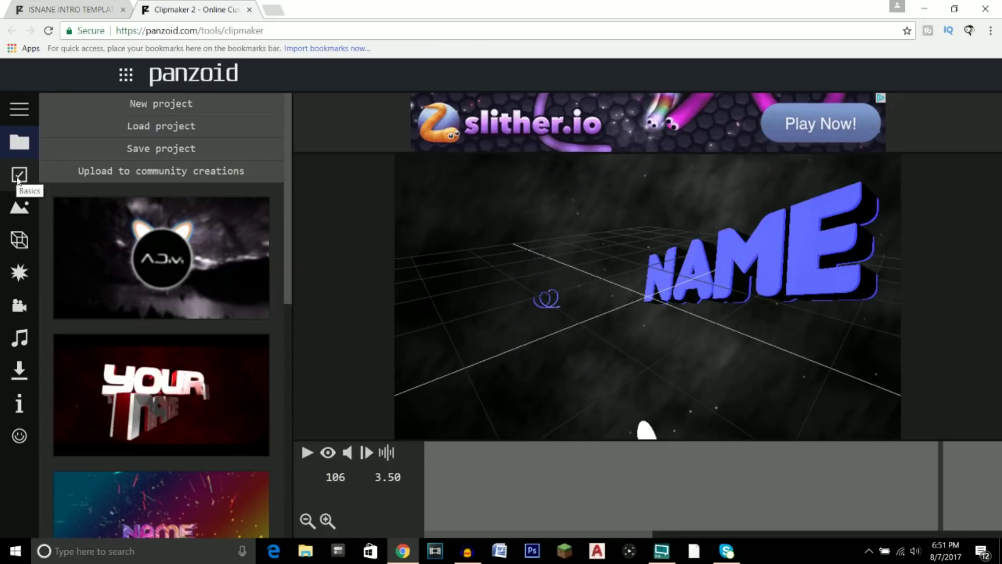
Step: In Basics, set video resolution to 1920x1080 (1080p) and keep frame rate at 30
click(16, 178)
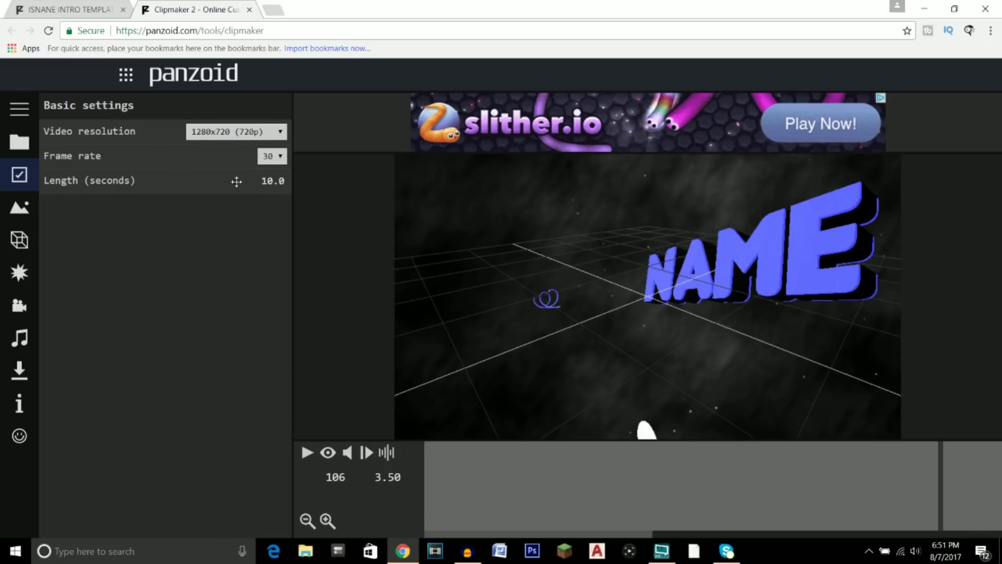
click(235, 133)
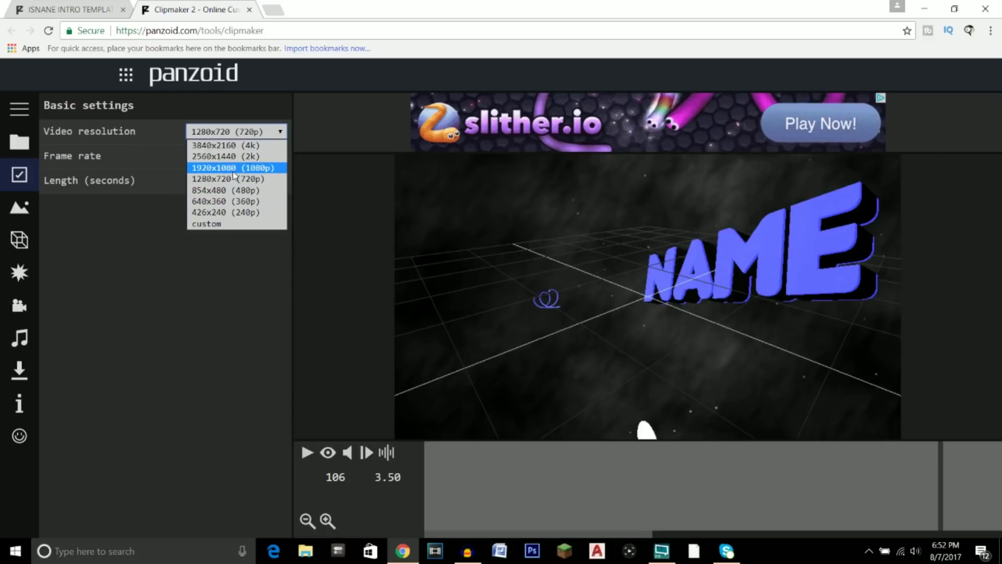
click(255, 168)
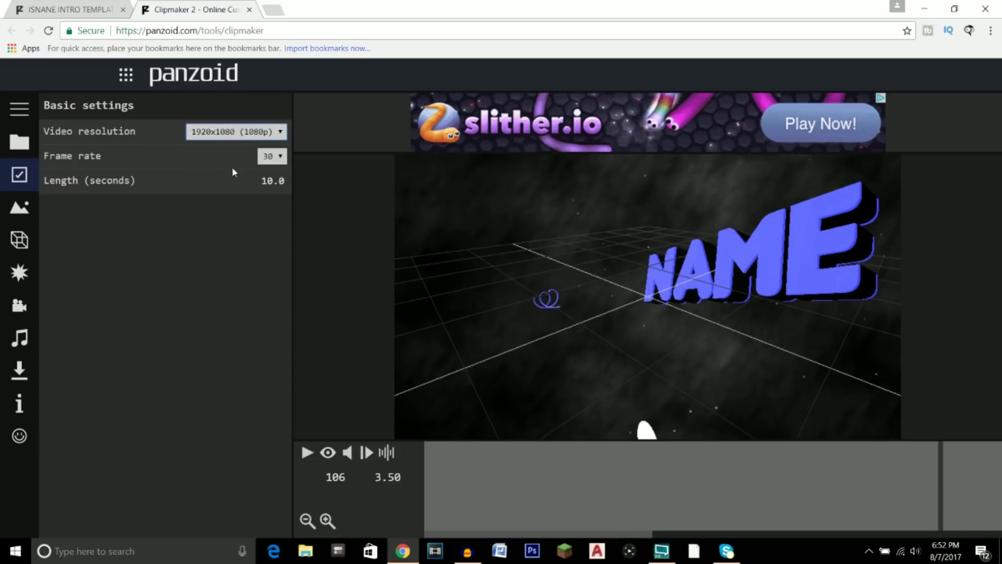
click(272, 157)
click(269, 172)
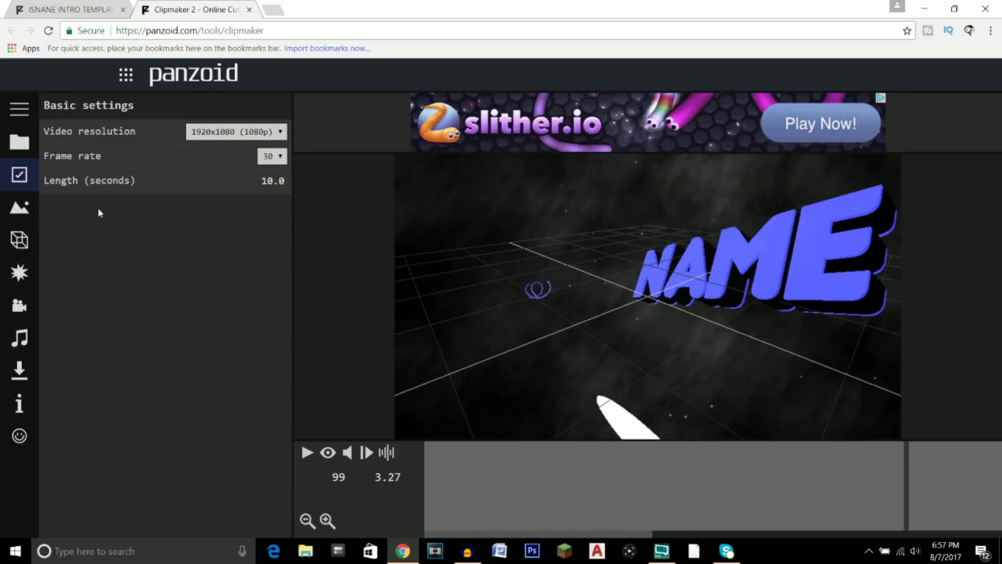
Step: Change the first NAME text object's 3D text to TH3HAV0C
click(19, 240)
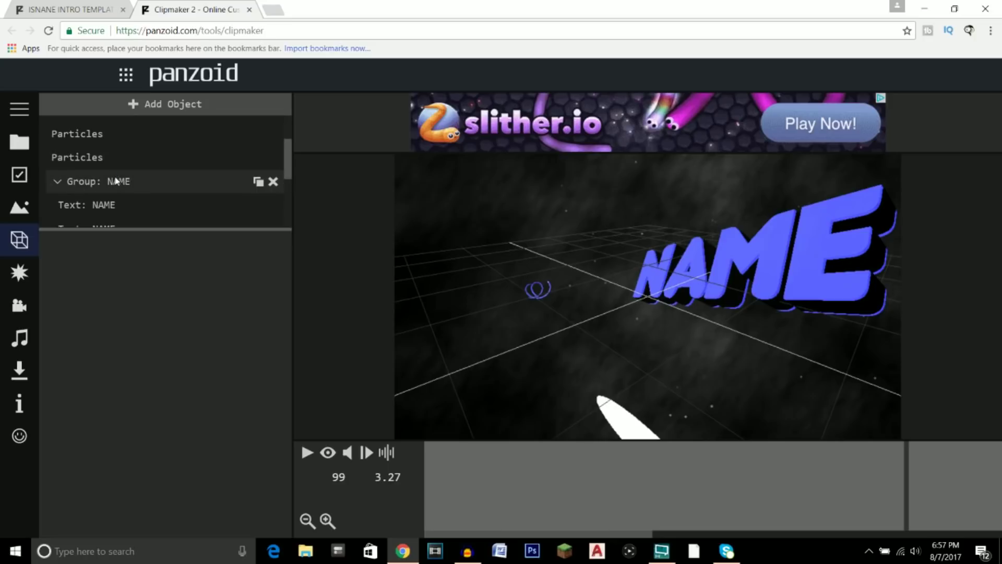
scroll(116, 180, up, 3)
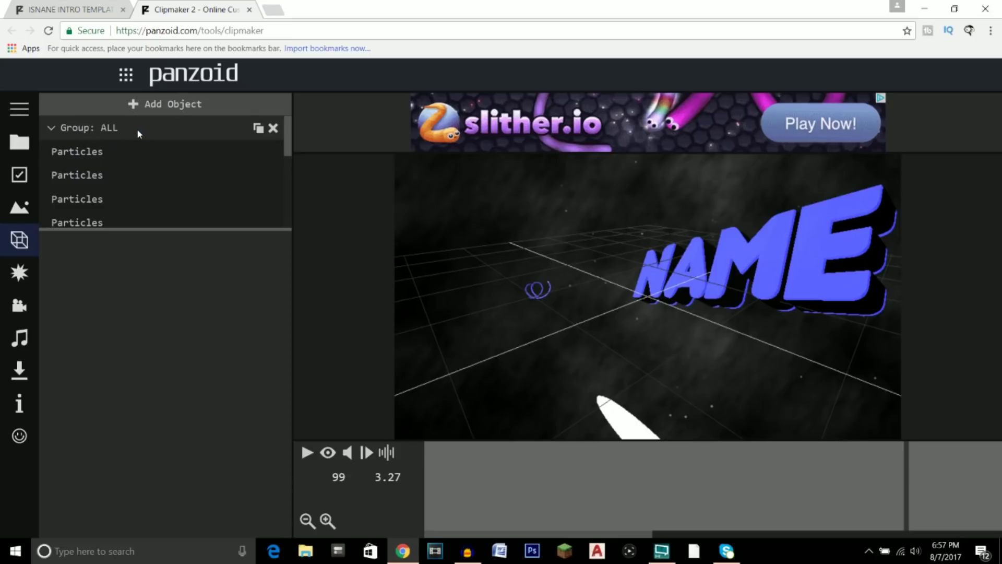
scroll(137, 128, down, 5)
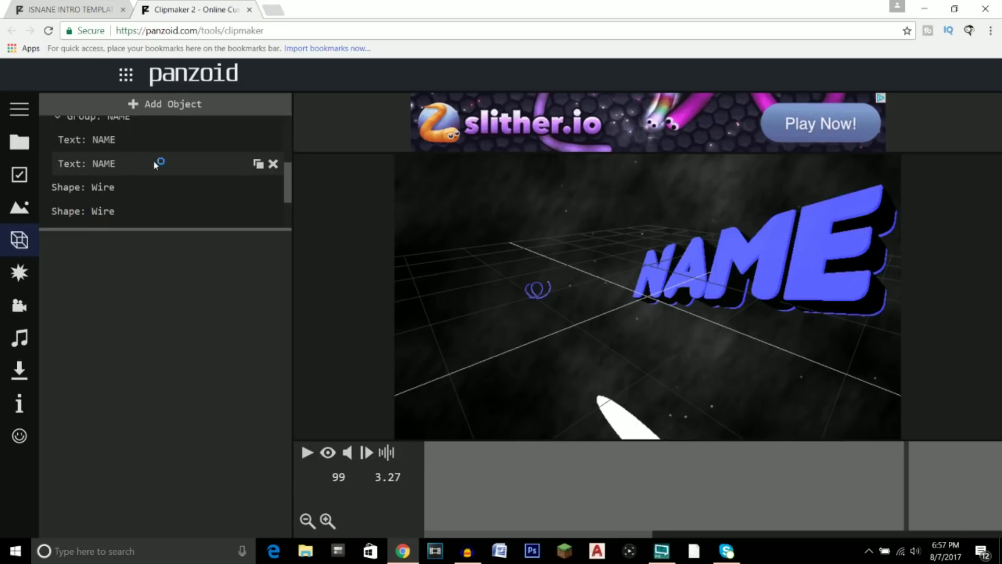
click(104, 143)
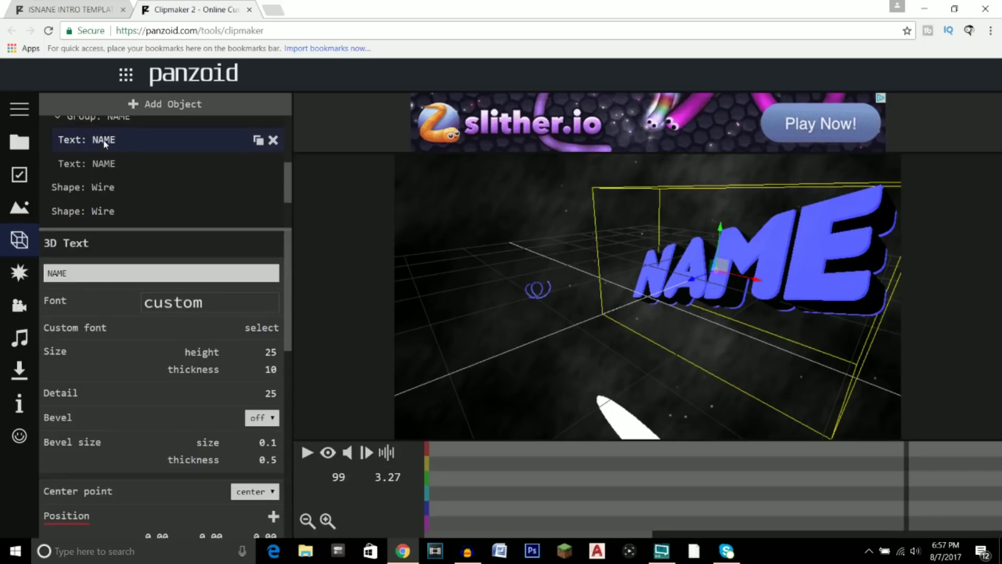
double_click(73, 269)
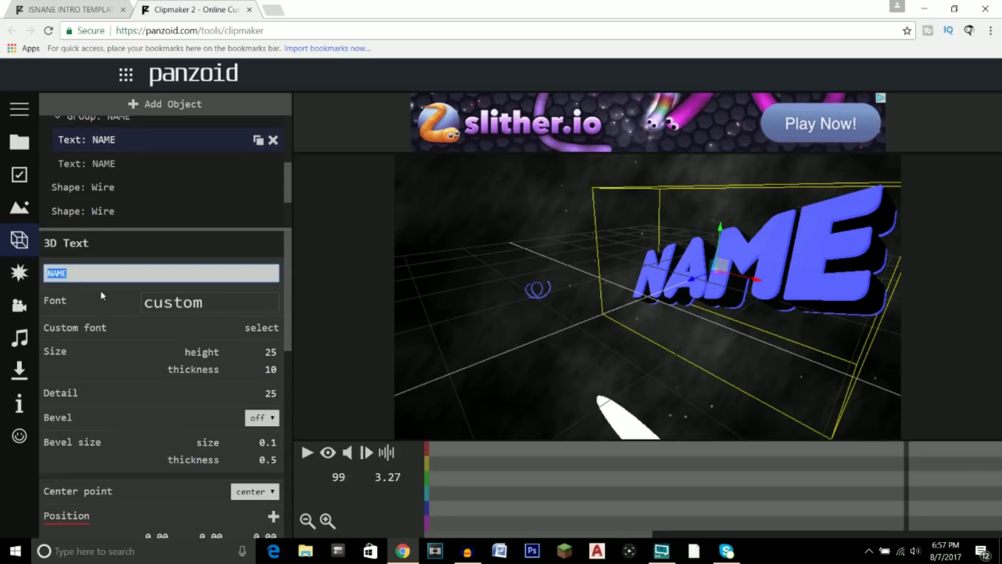
text(TH3HAV0C)
key(Return)
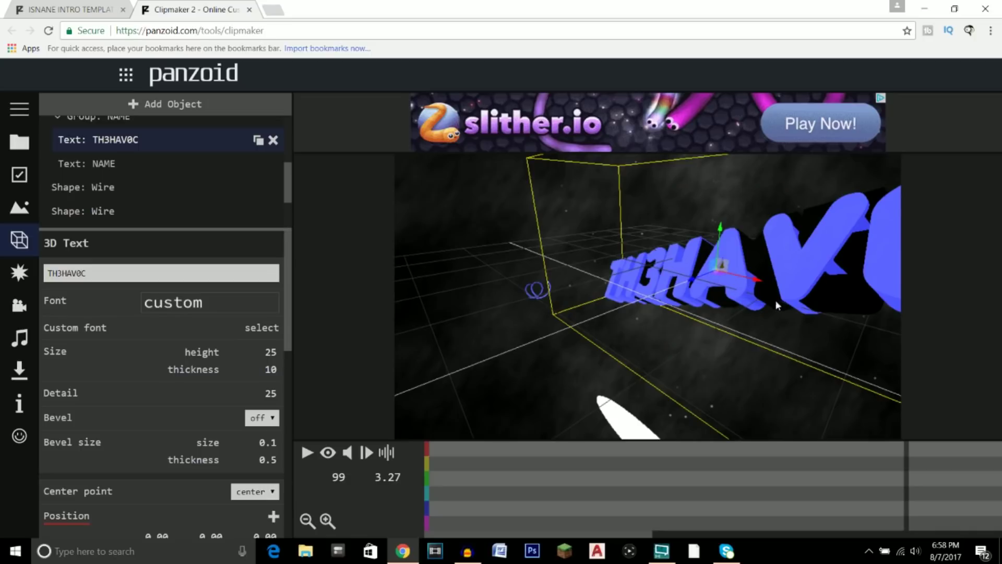
Step: Change the second text object from NAME to TH3HAV0C
click(107, 166)
drag(73, 273, 29, 271)
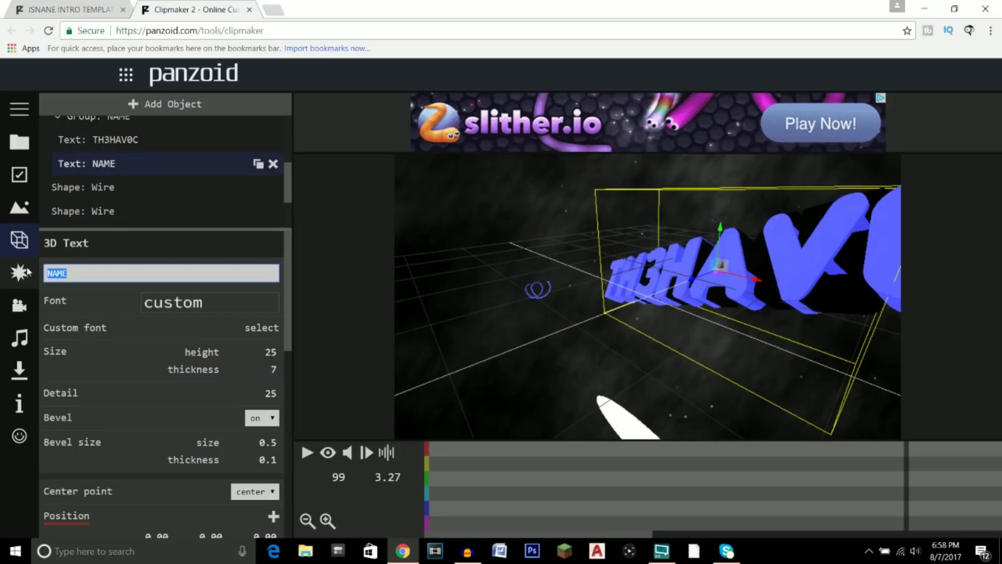
text(TH3HAV0C)
key(Return)
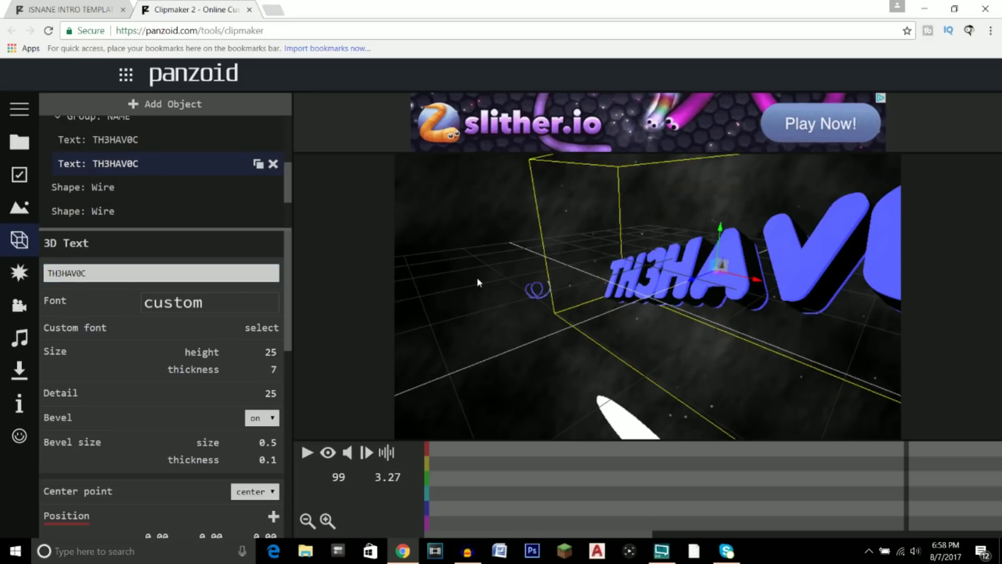
drag(507, 280, 345, 300)
drag(635, 287, 731, 271)
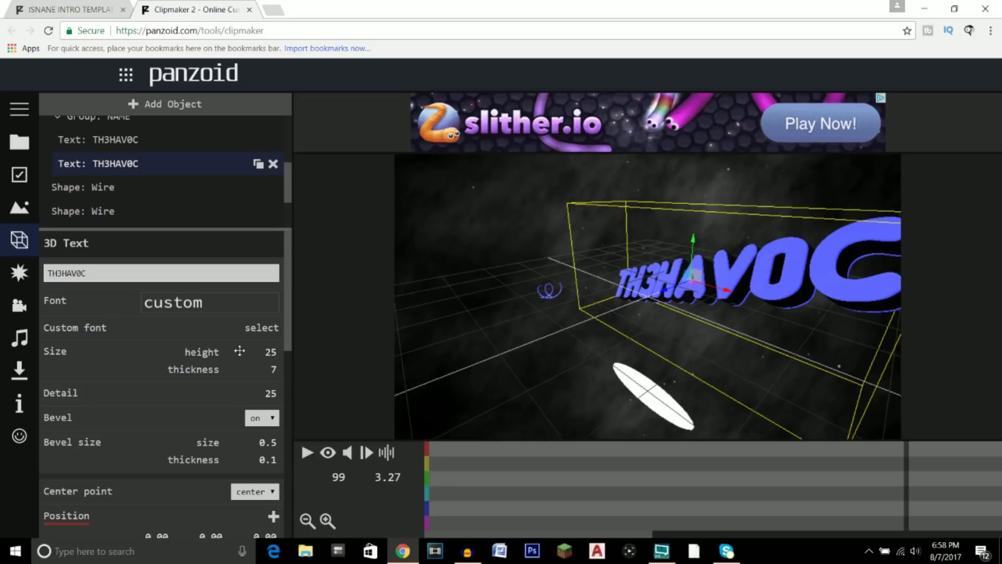
click(270, 352)
text(10)
key(Return)
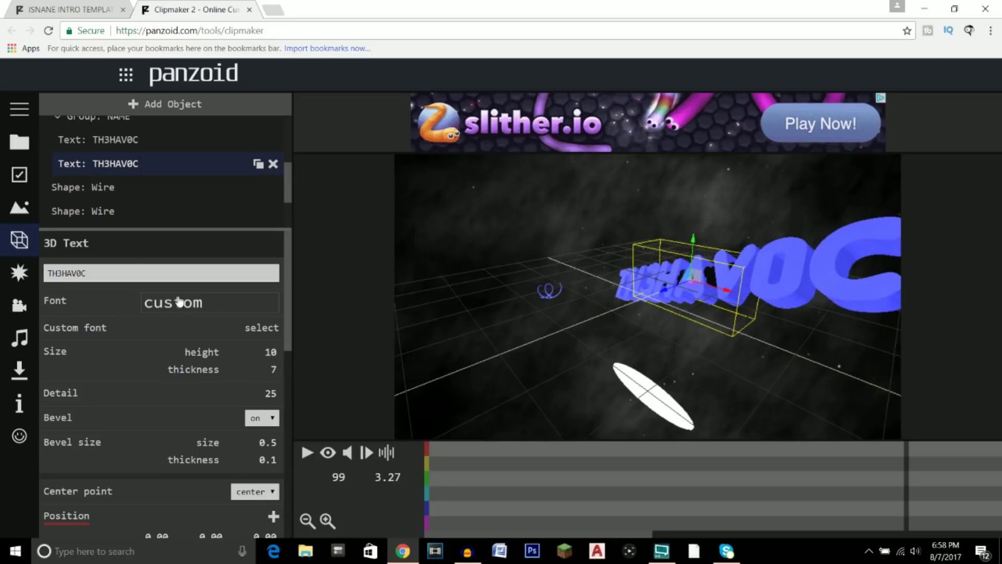
click(120, 139)
click(269, 352)
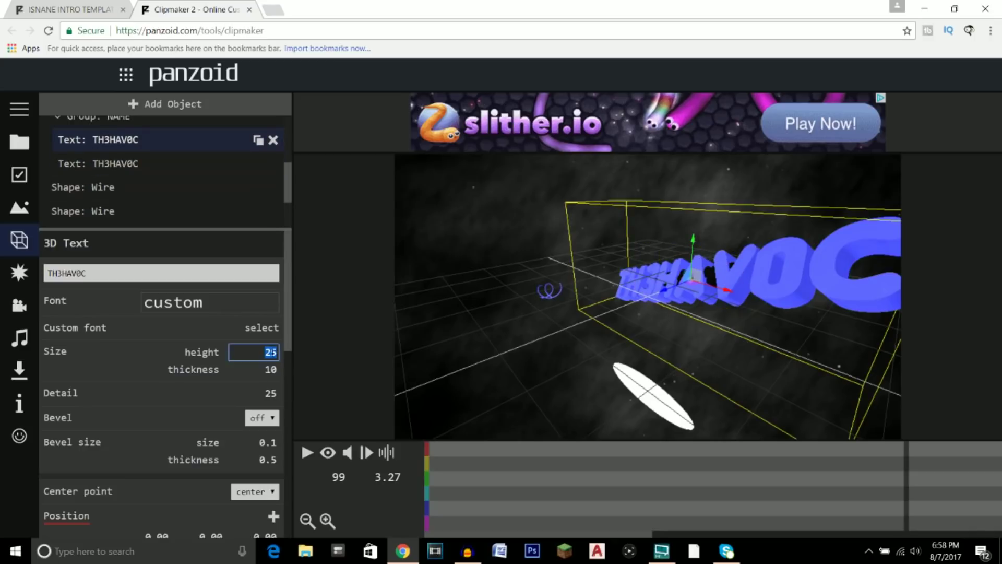
text(10)
key(Return)
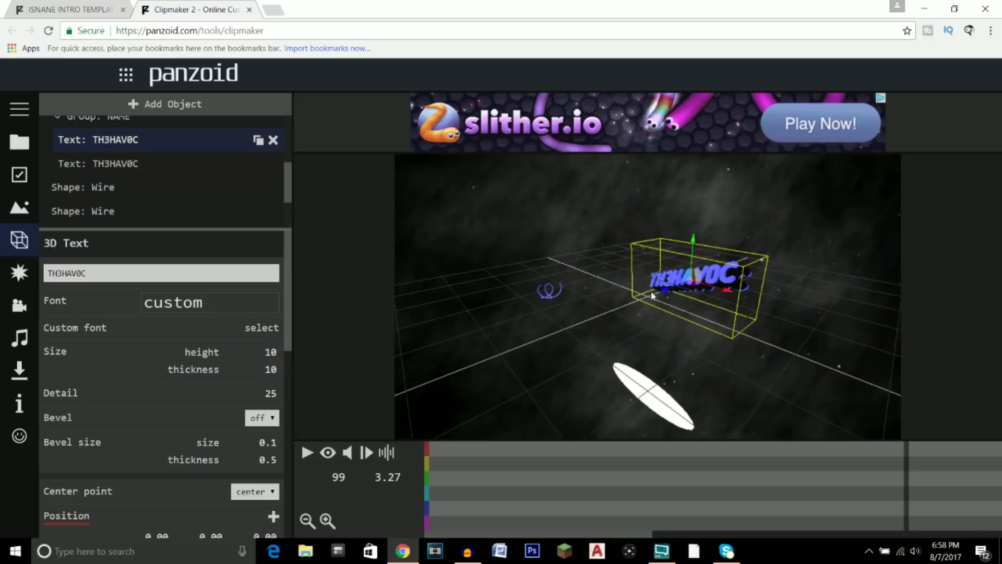
click(270, 351)
text(25)
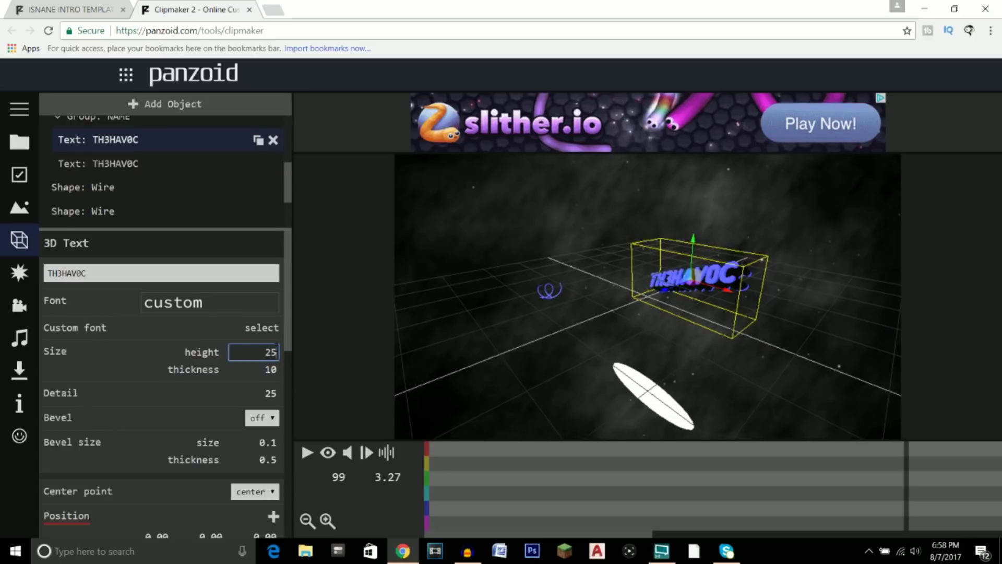
key(Return)
click(172, 166)
click(270, 351)
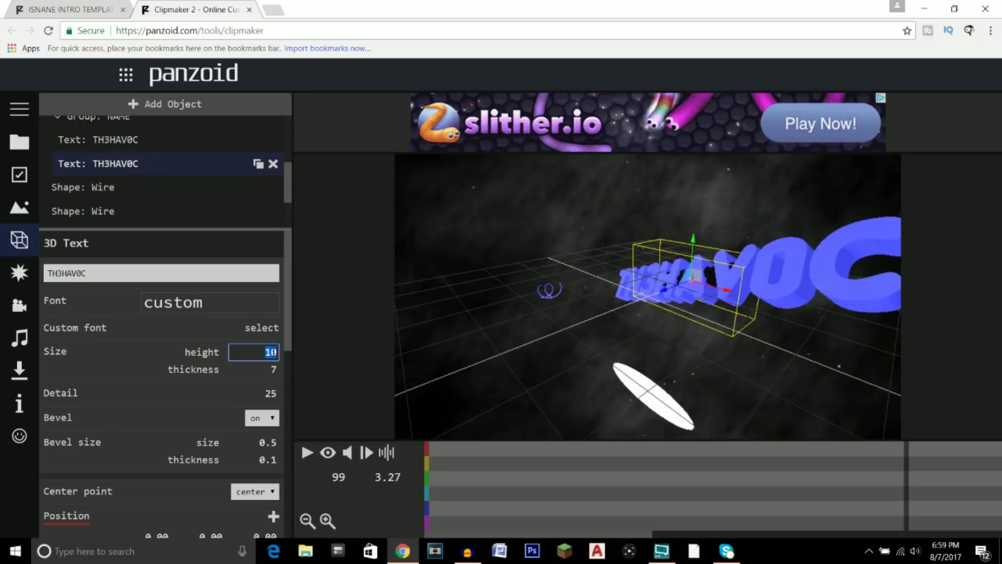
text(25)
key(Return)
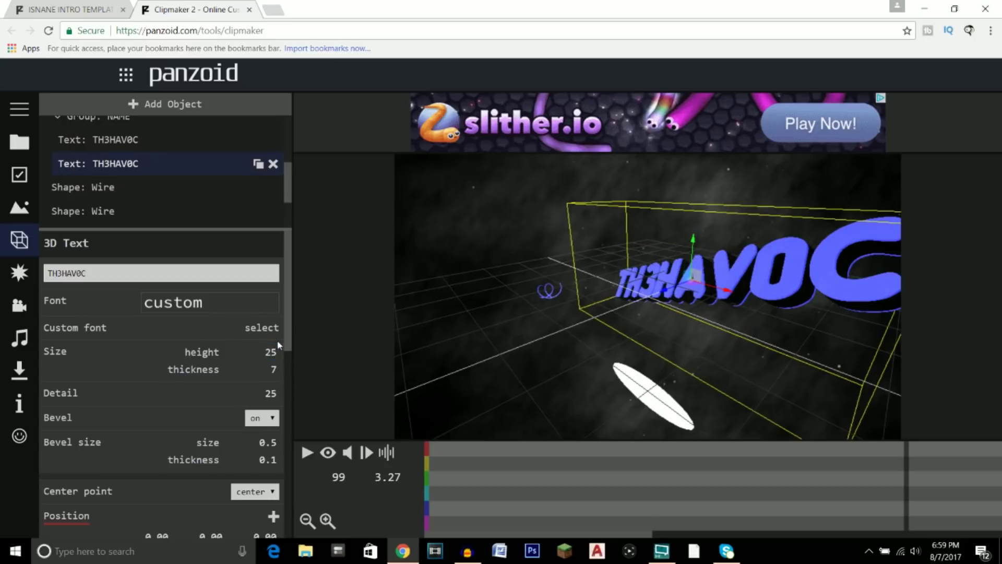
Step: Zoom into the preview and scroll the text properties down to the Texture settings
scroll(736, 264, up, 5)
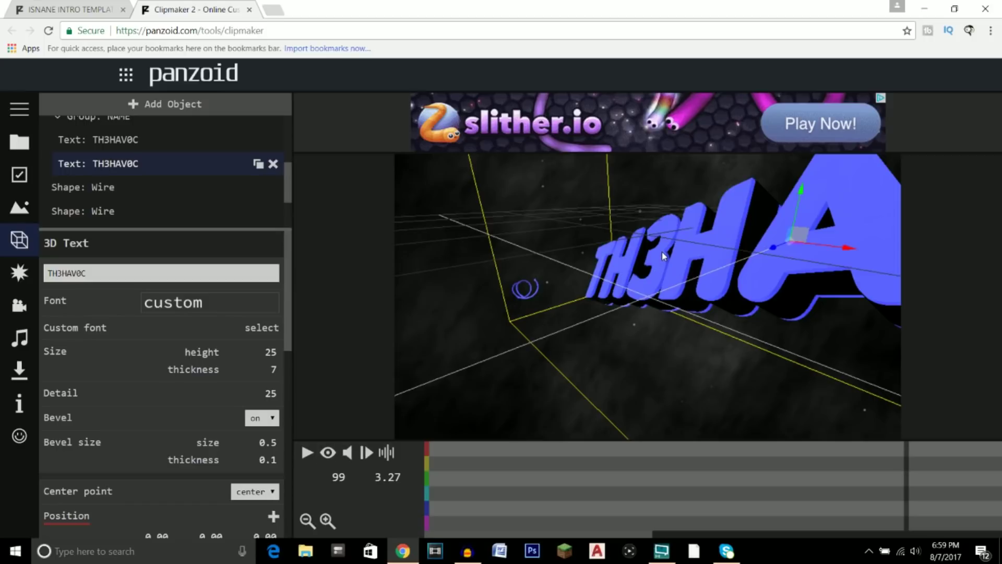
scroll(178, 342, down, 3)
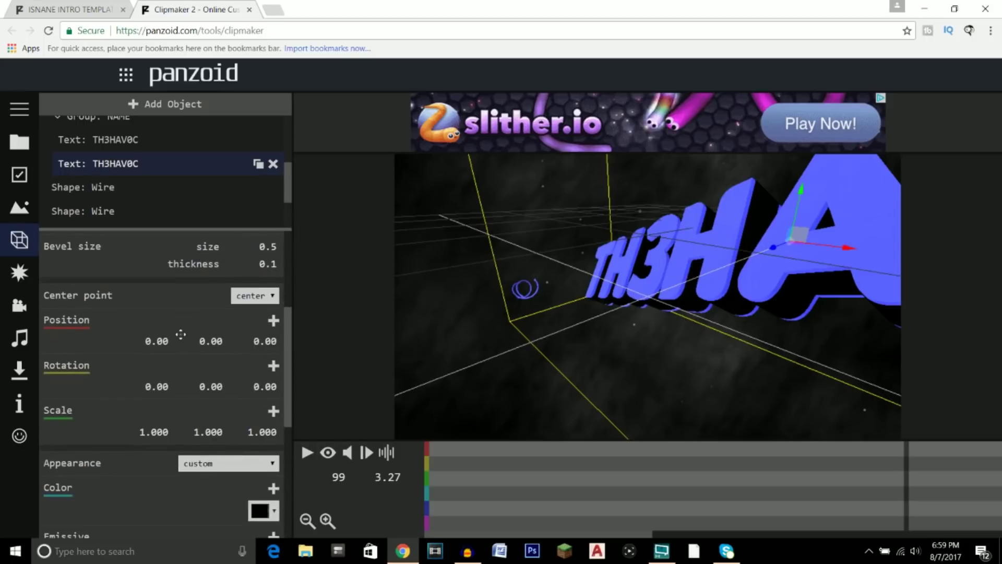
scroll(177, 337, down, 3)
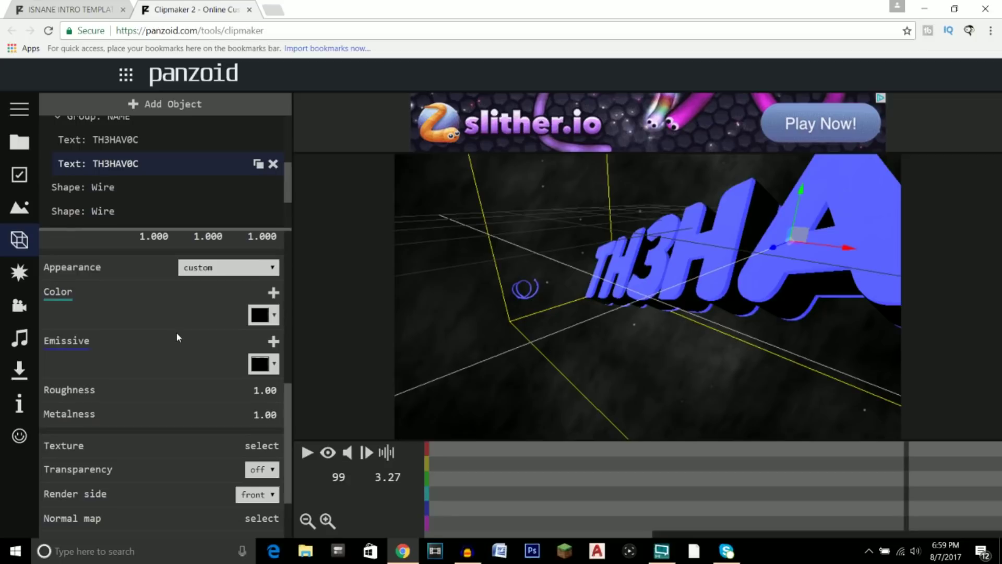
scroll(176, 337, down, 3)
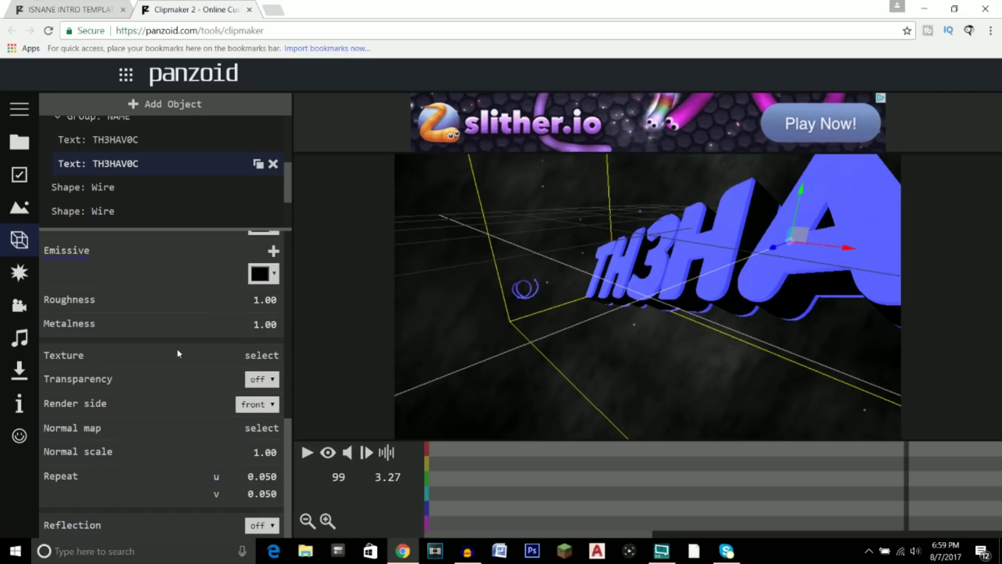
Step: Apply the textured-blue-plastic-close-up image as texture to both TH3HAV0C text objects
click(262, 360)
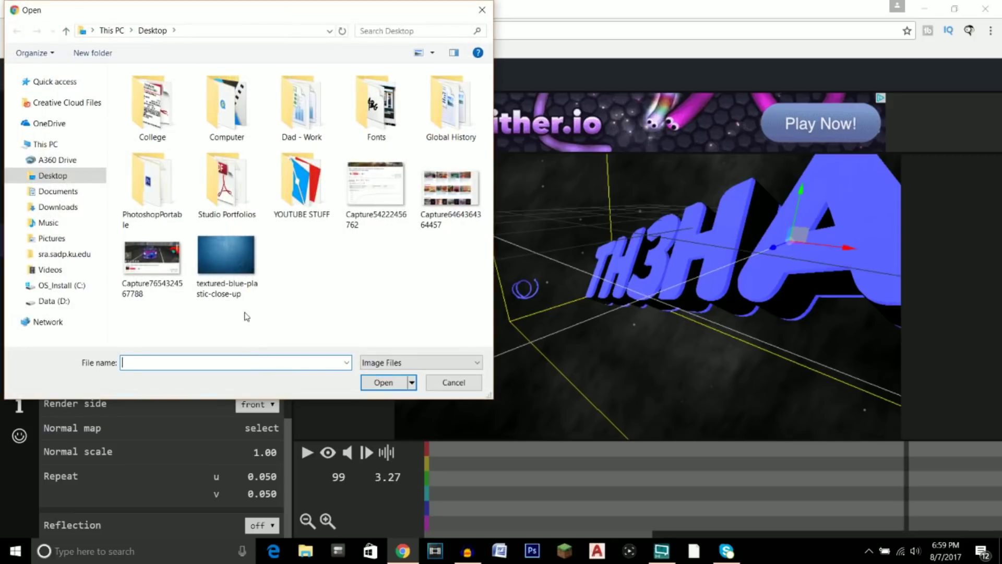
click(221, 260)
click(382, 382)
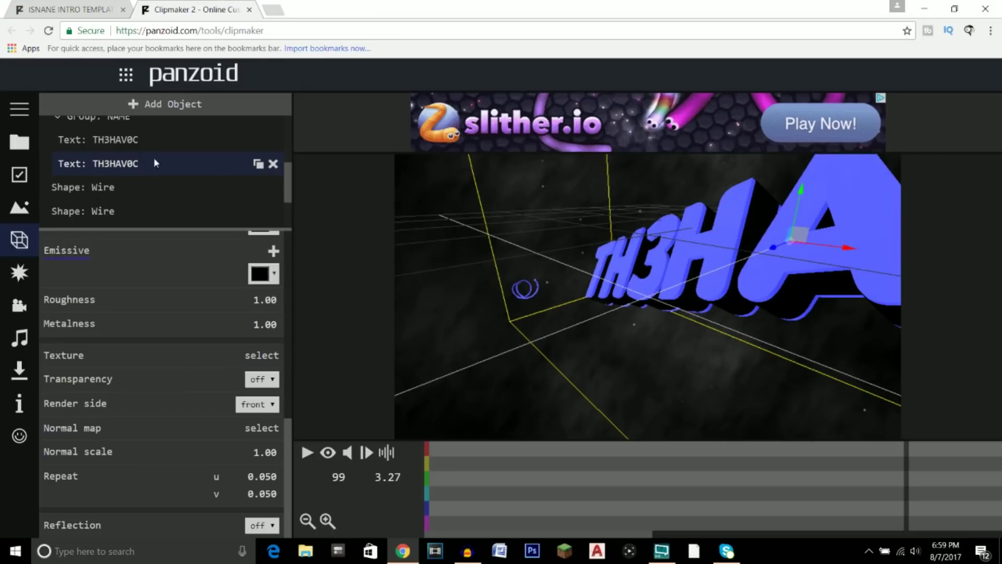
click(118, 145)
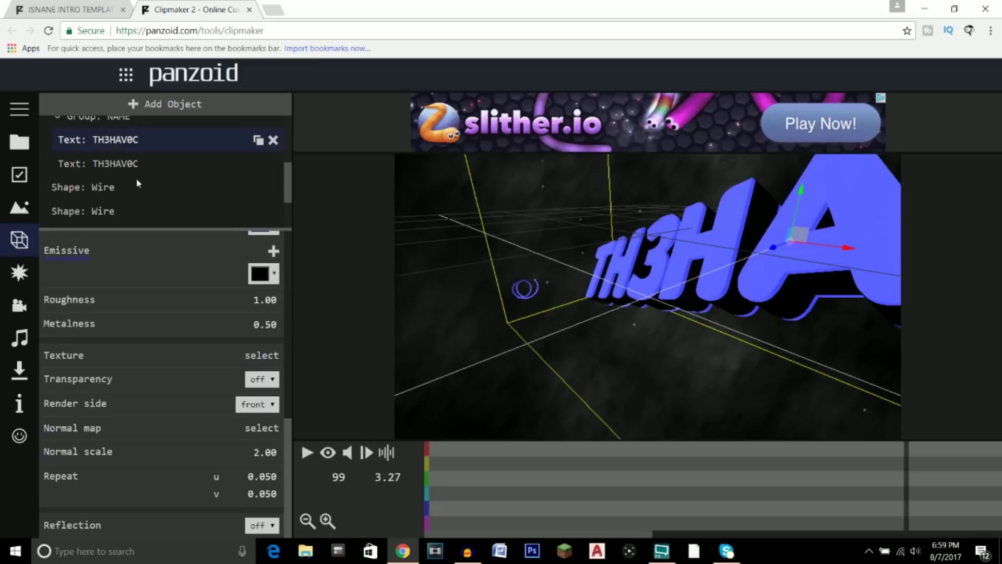
click(263, 357)
click(241, 265)
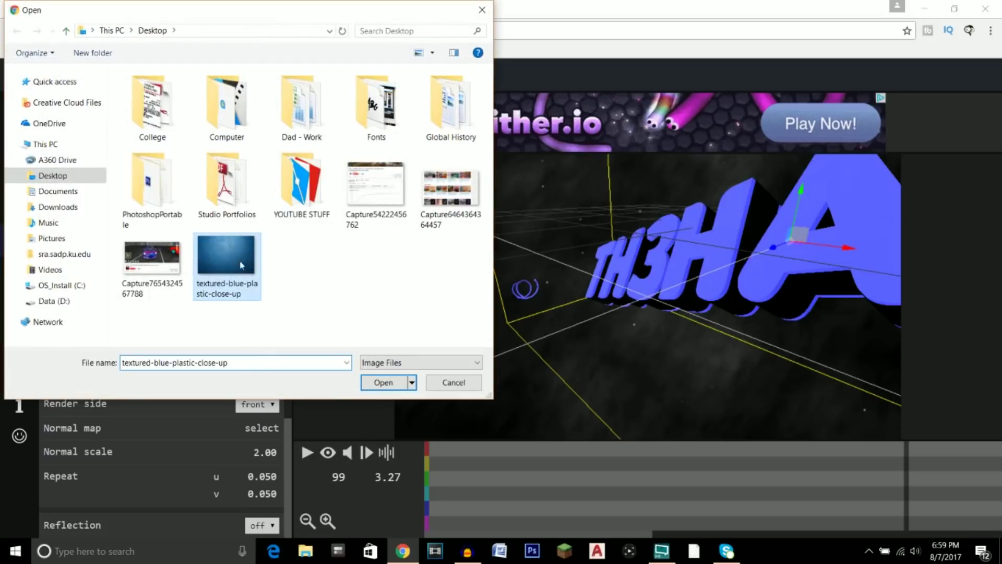
click(383, 383)
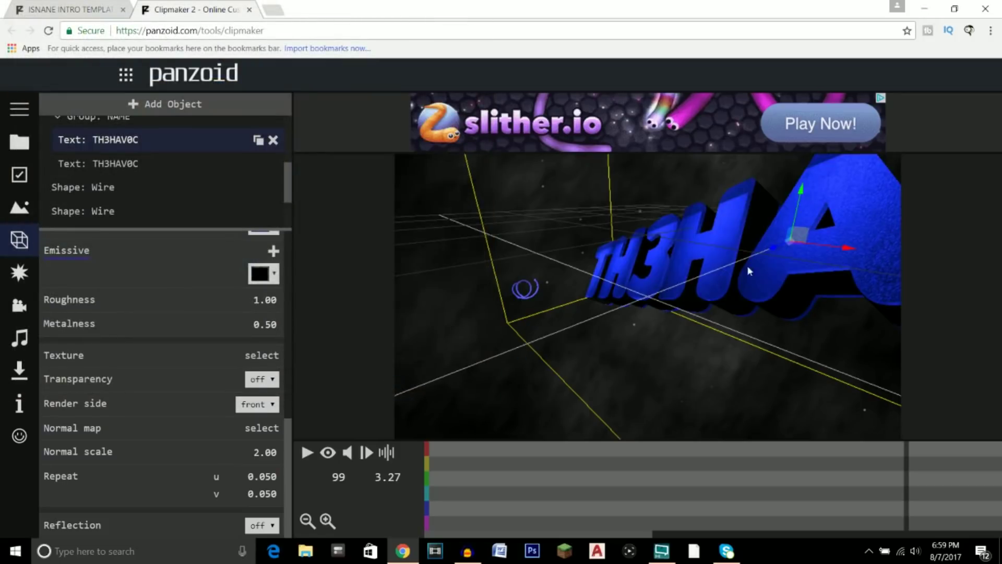
drag(565, 319, 351, 439)
Step: Play and pause the intro in the final camera view, then return to the editing view
click(326, 452)
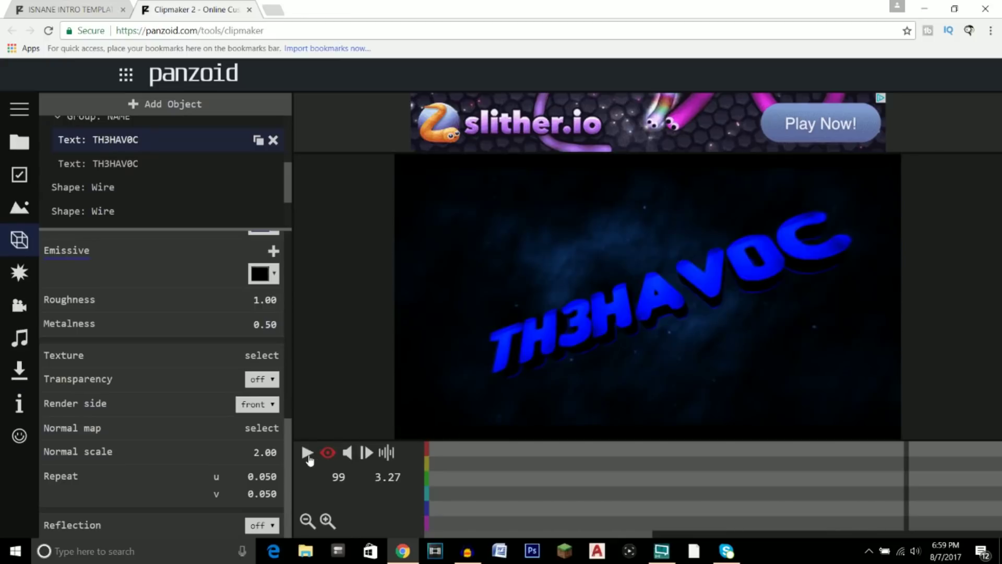
click(308, 453)
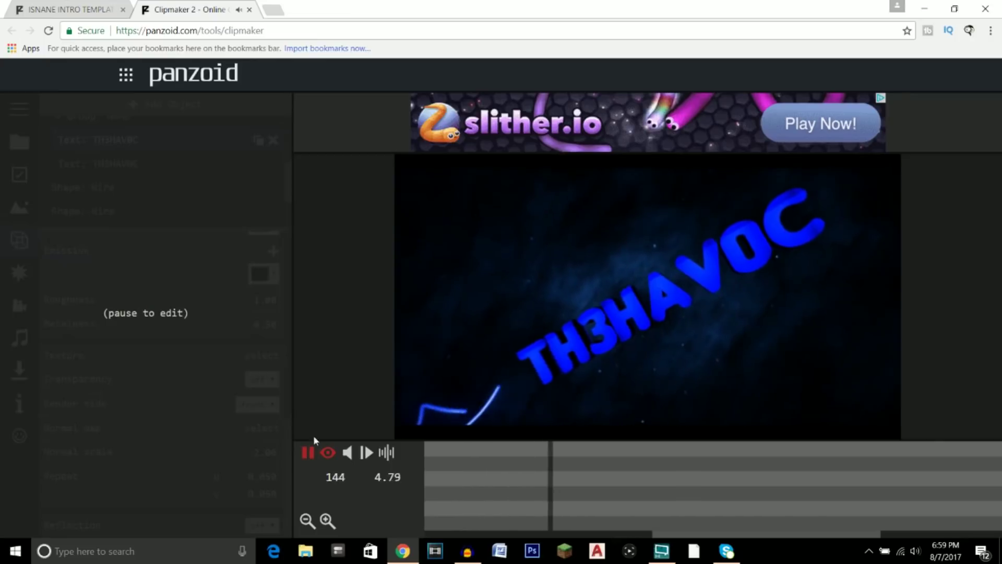
click(309, 453)
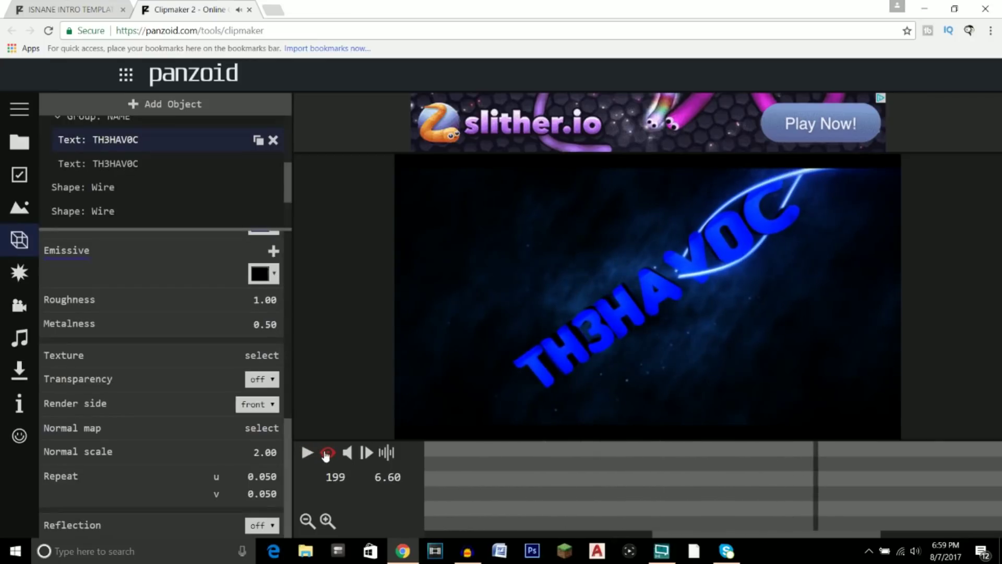
click(327, 453)
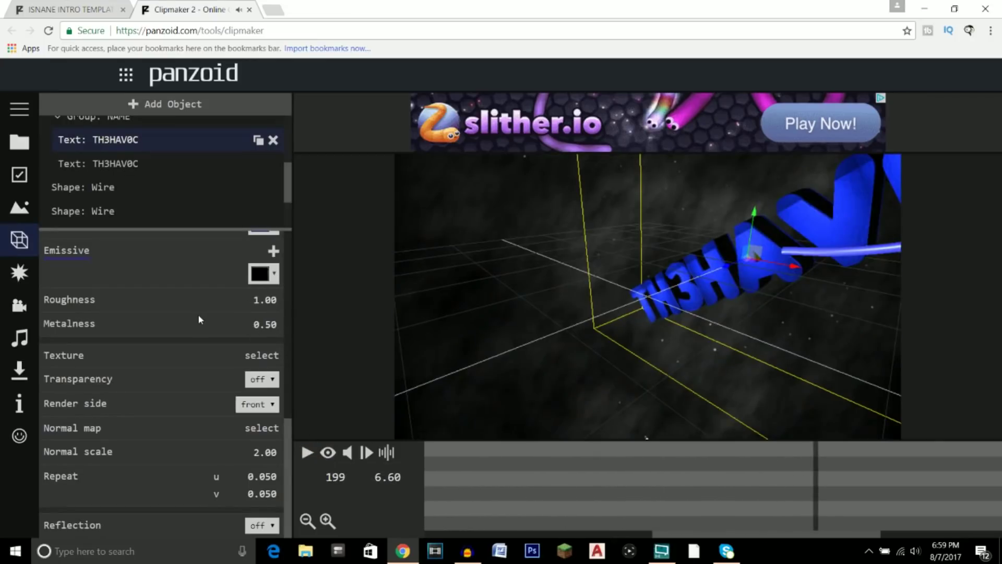
Step: Set the first TH3HAV0C text's colour to white (#ffffff)
scroll(195, 320, up, 3)
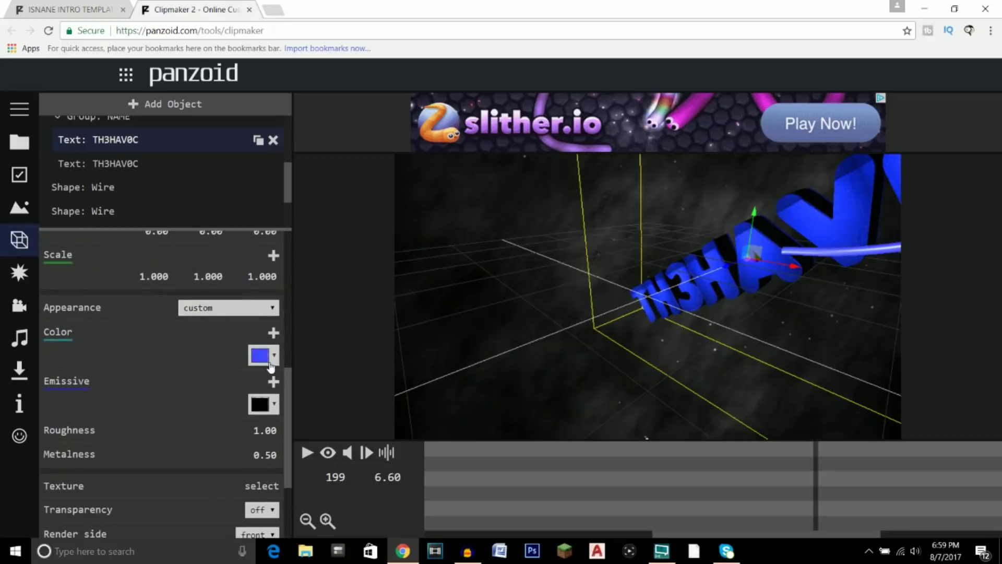
click(274, 356)
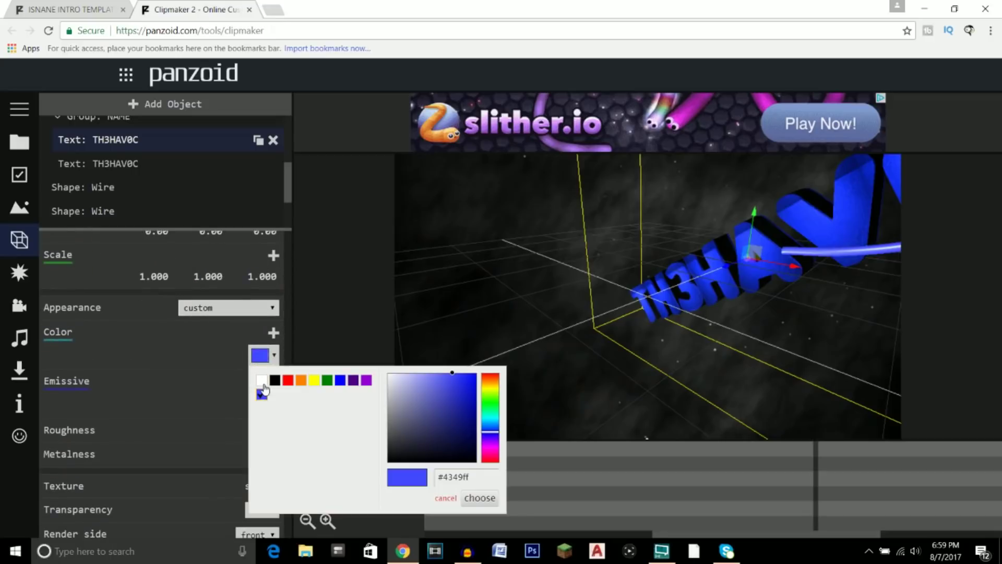
click(261, 380)
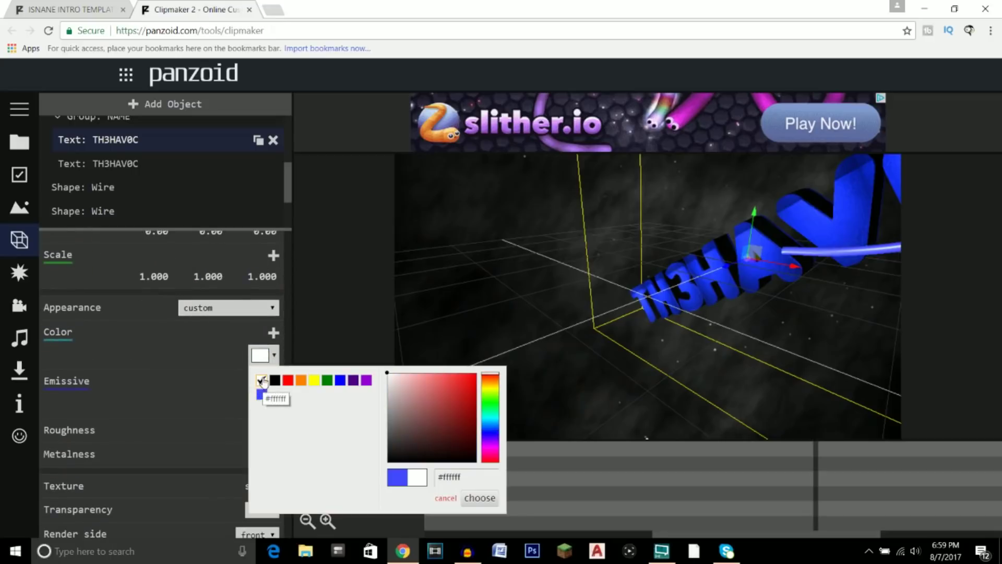
click(478, 498)
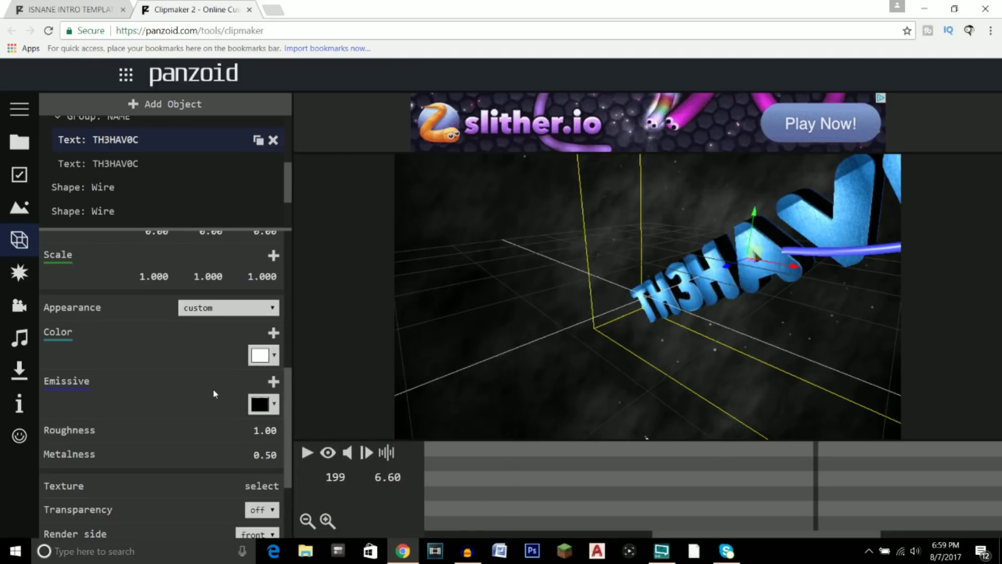
scroll(214, 393, down, 1)
Step: Colour the second TH3HAV0C text white, then play the rendered intro preview
click(103, 163)
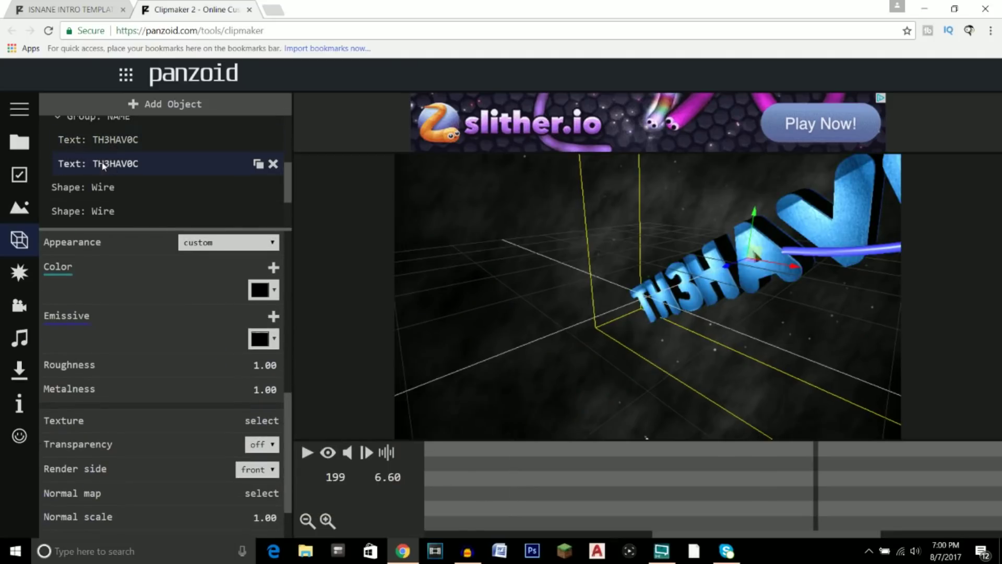
click(262, 290)
click(259, 316)
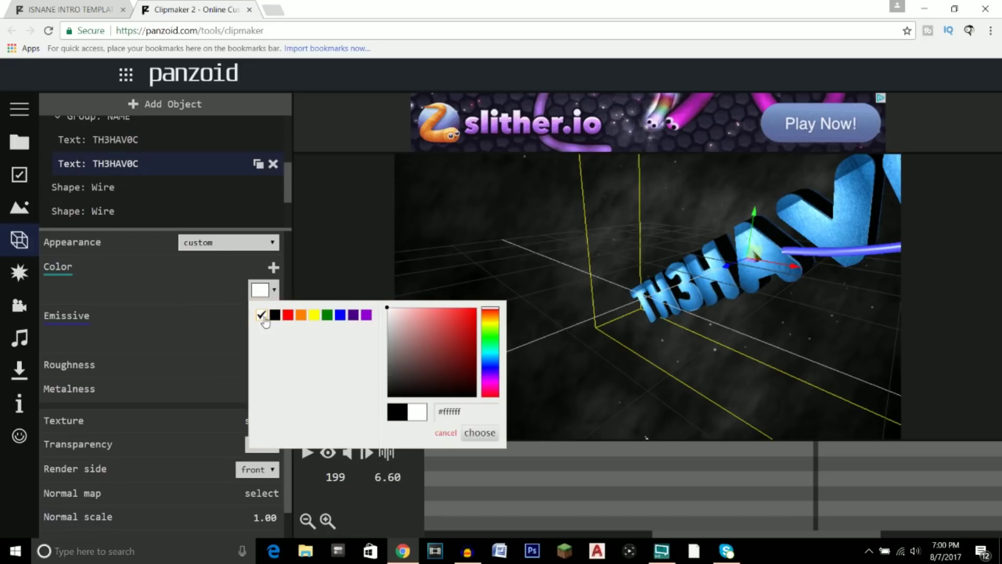
click(473, 440)
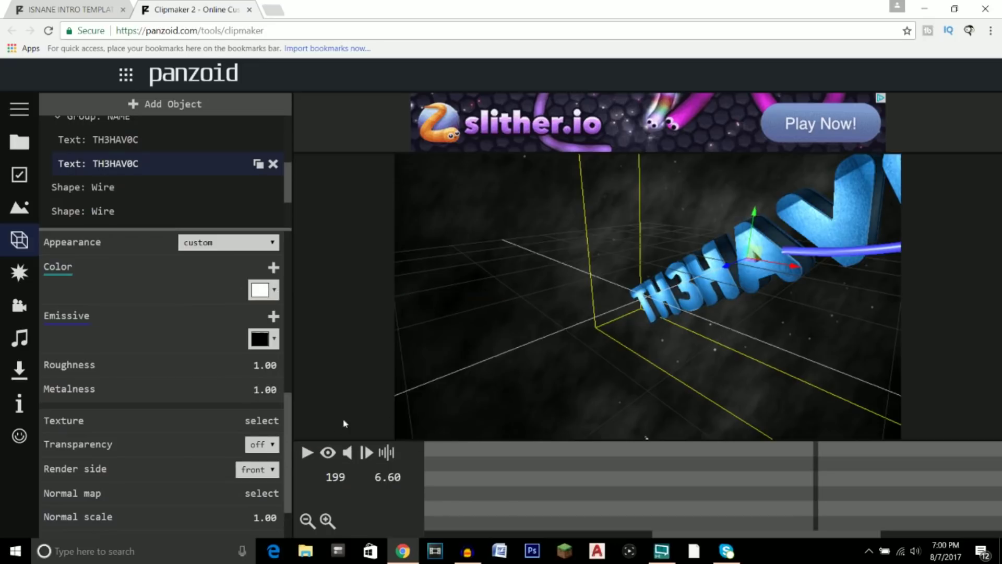
click(327, 452)
click(307, 452)
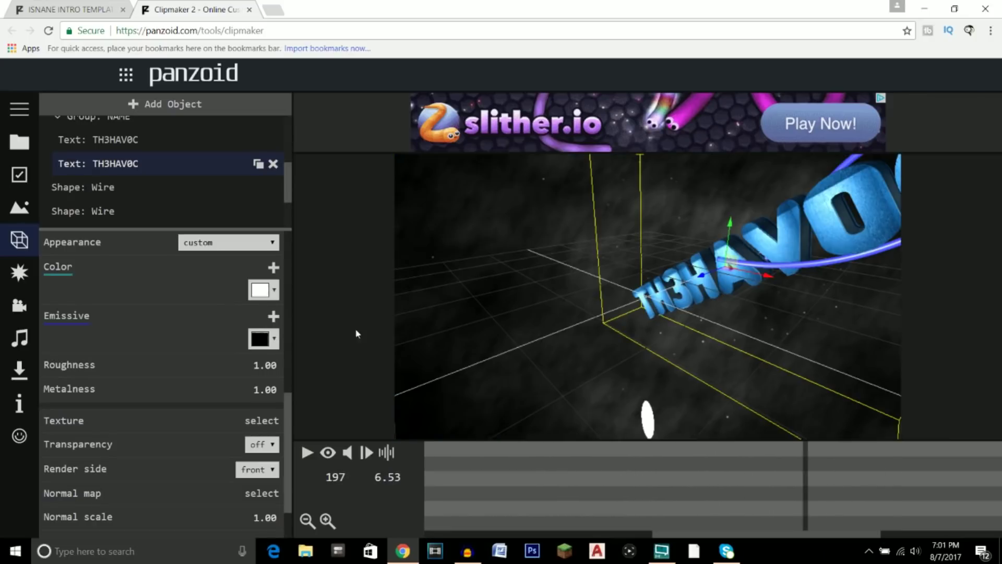
Step: Open the Audio + Music track settings and cancel the audio file browser without choosing a file
click(23, 342)
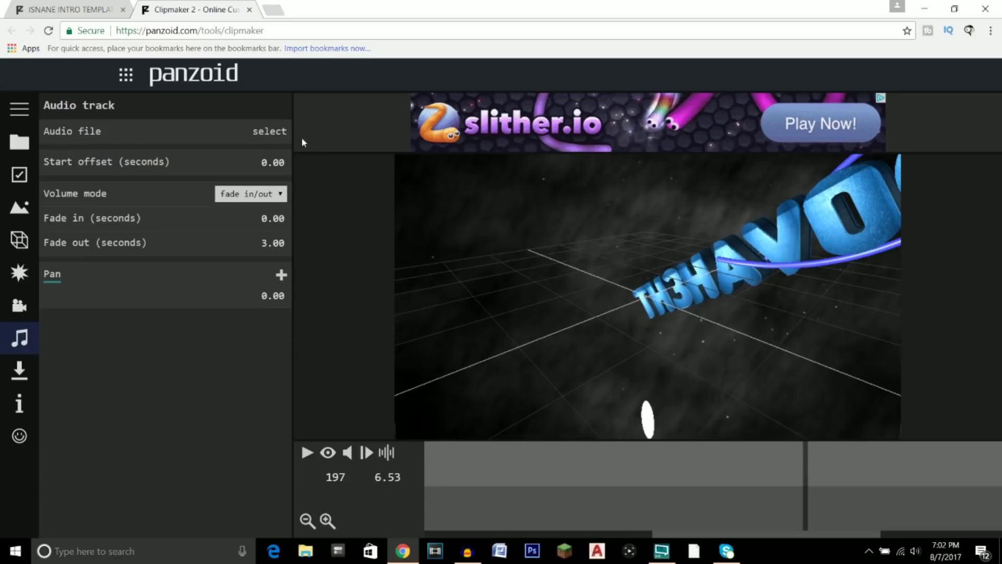
click(258, 133)
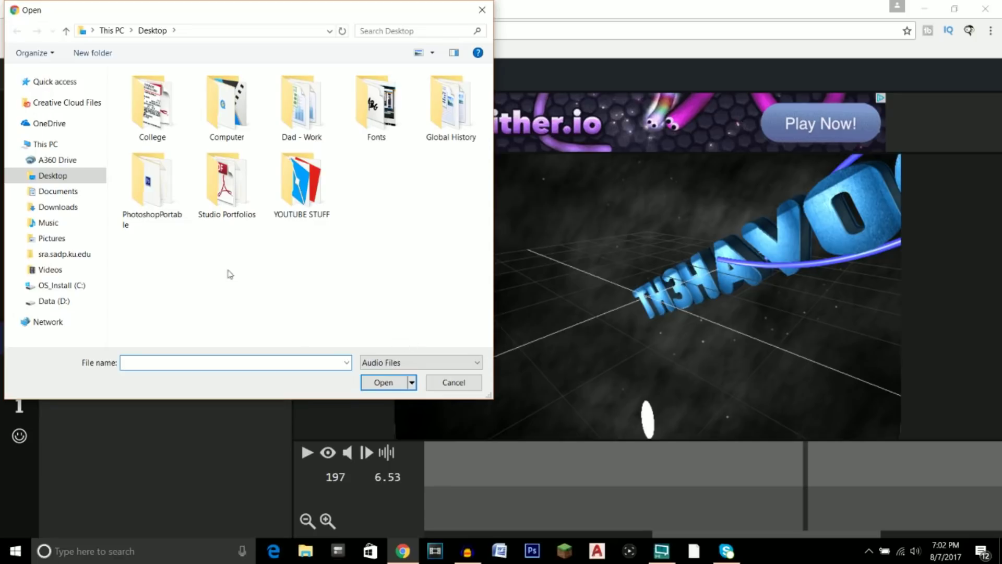
click(455, 381)
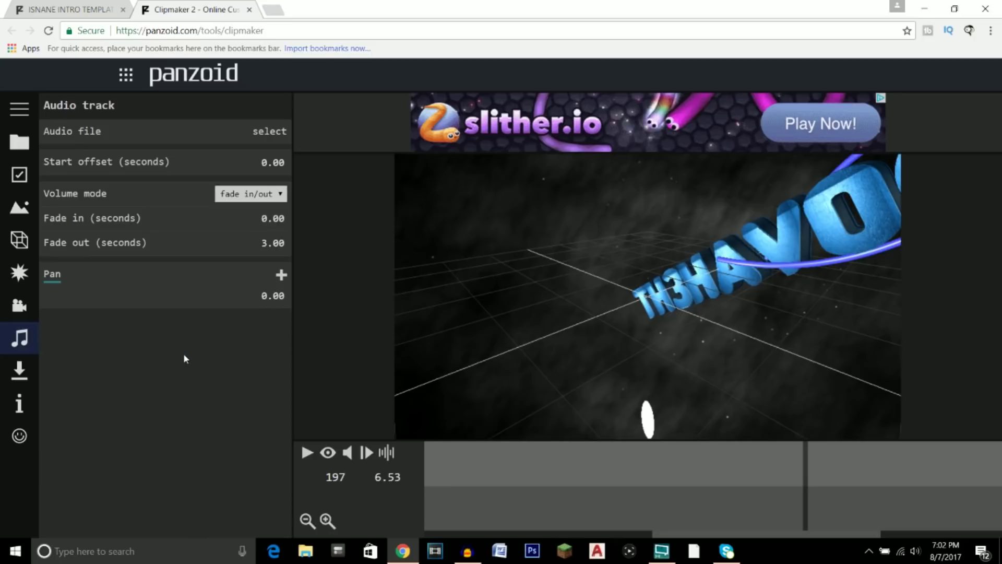
Step: Set the video download to balanced mode with .webm (vp8/opus) format
click(21, 371)
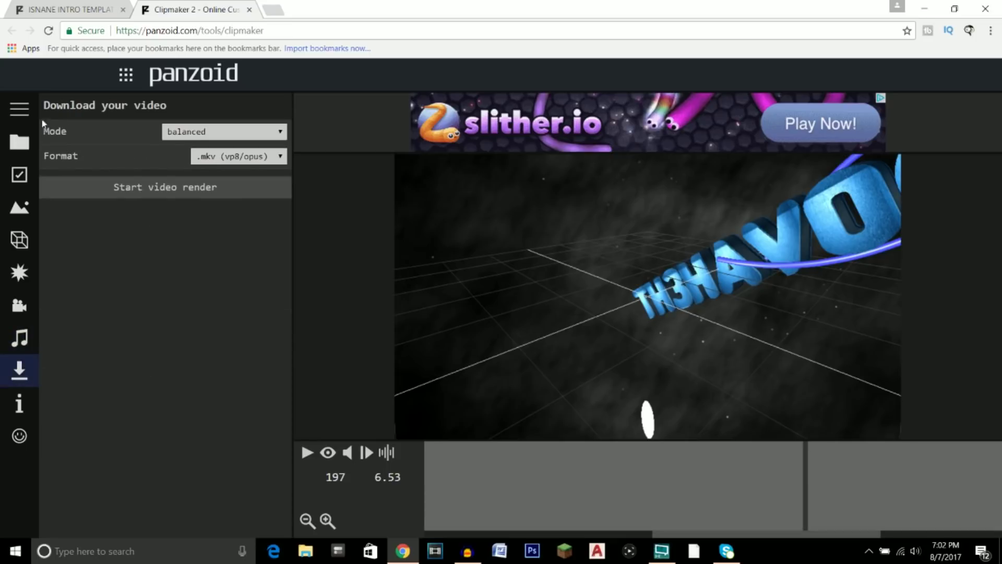
click(182, 133)
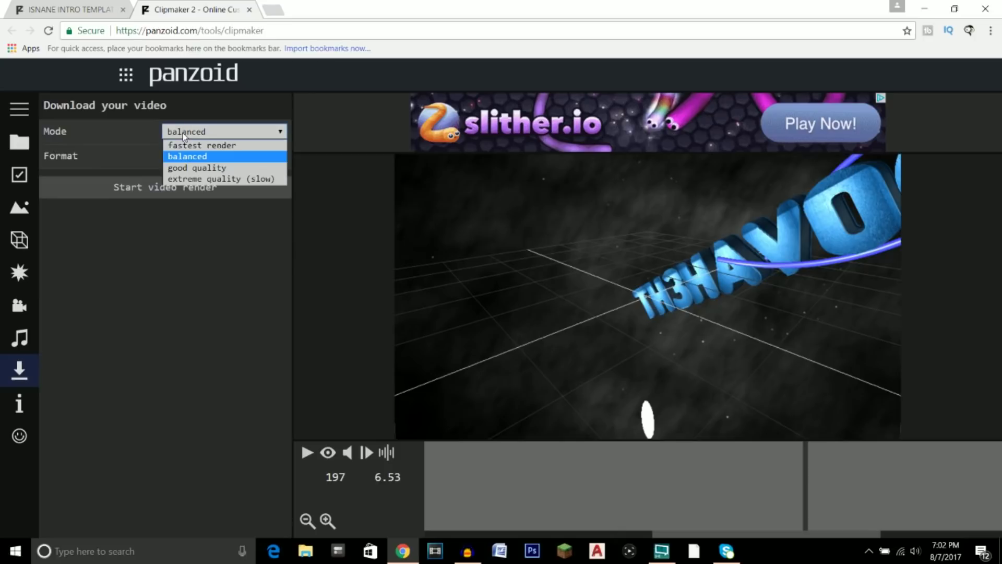
click(201, 157)
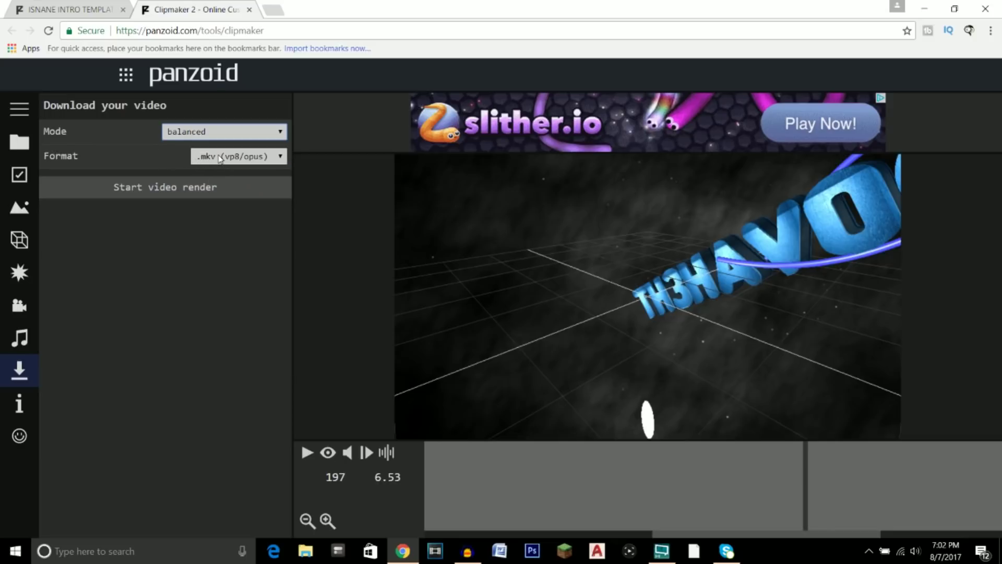
click(218, 158)
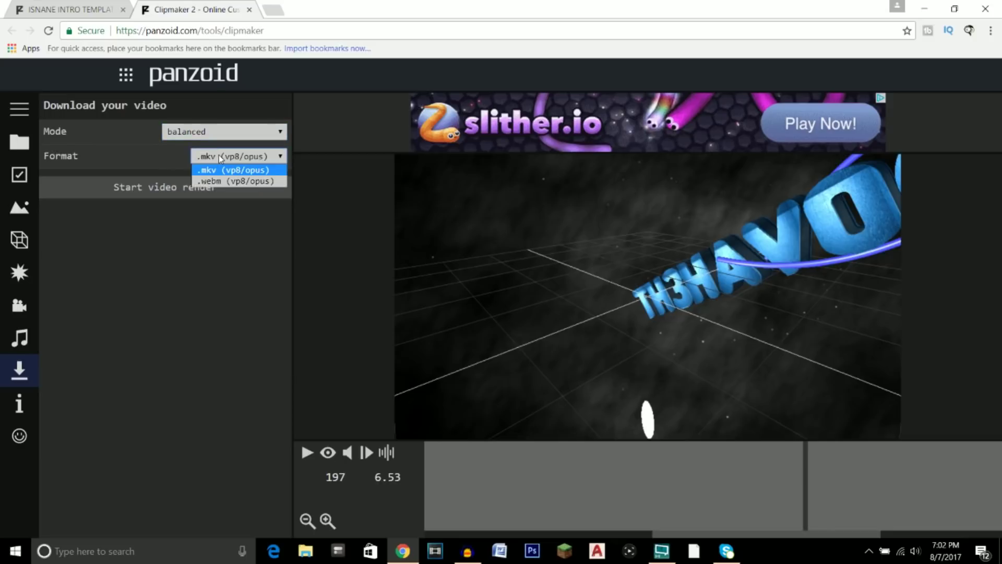
click(223, 181)
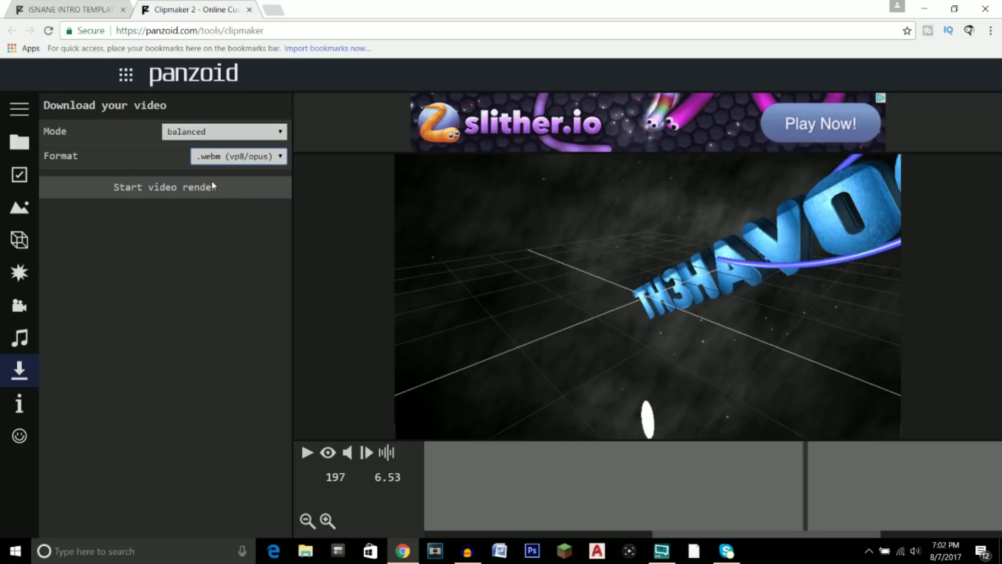
Step: Render the TH3HAV0C intro, download it as video.webm, and open the download's options menu
click(161, 190)
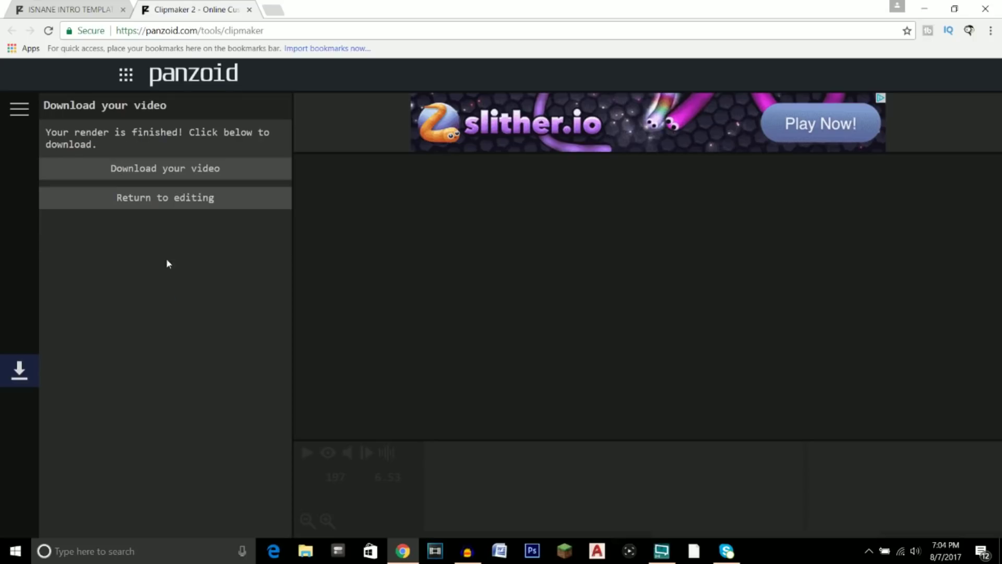
click(176, 170)
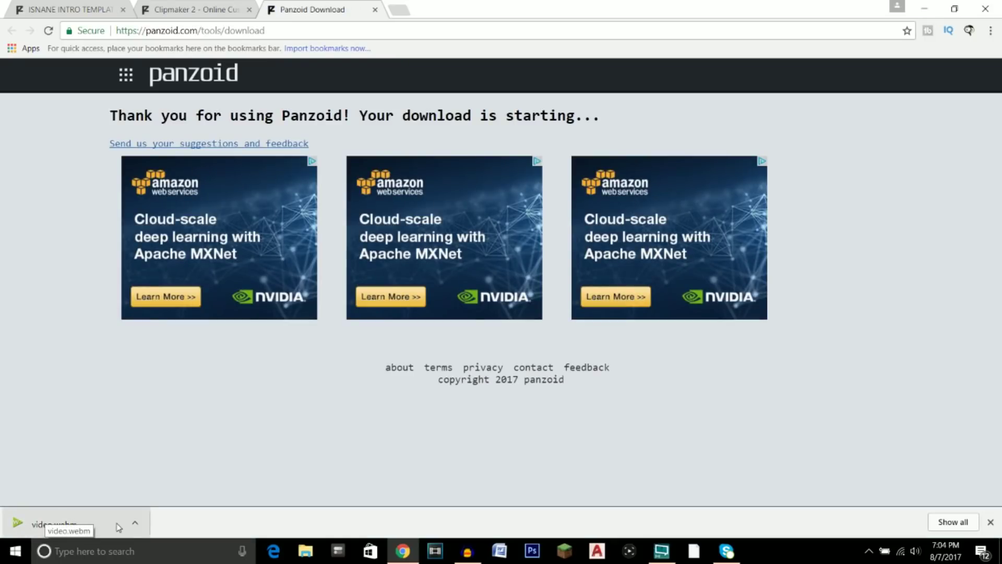
click(135, 522)
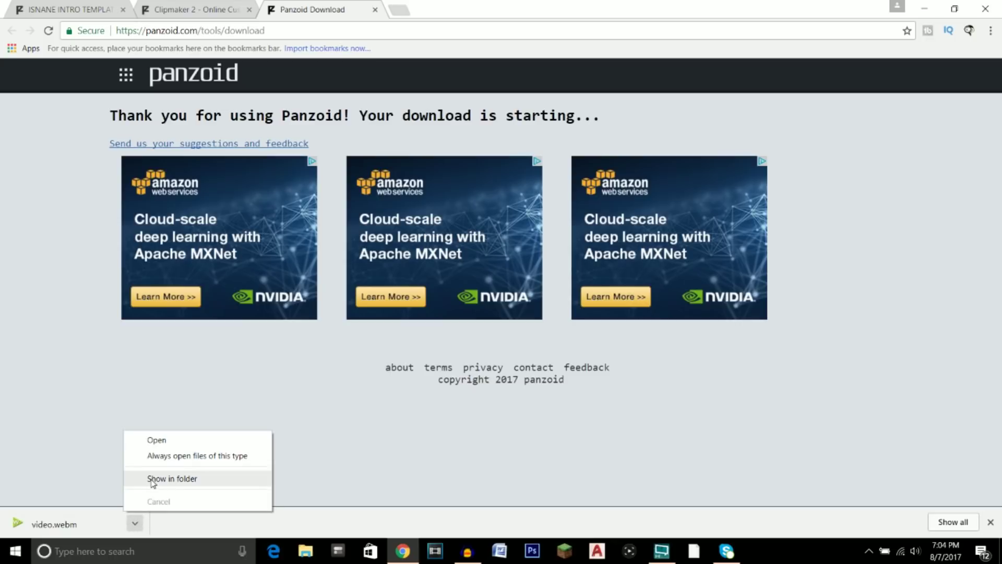
Step: Play video.webm in Windows Media Player, pause the TH3HAV0C intro, then return to Chrome
click(158, 441)
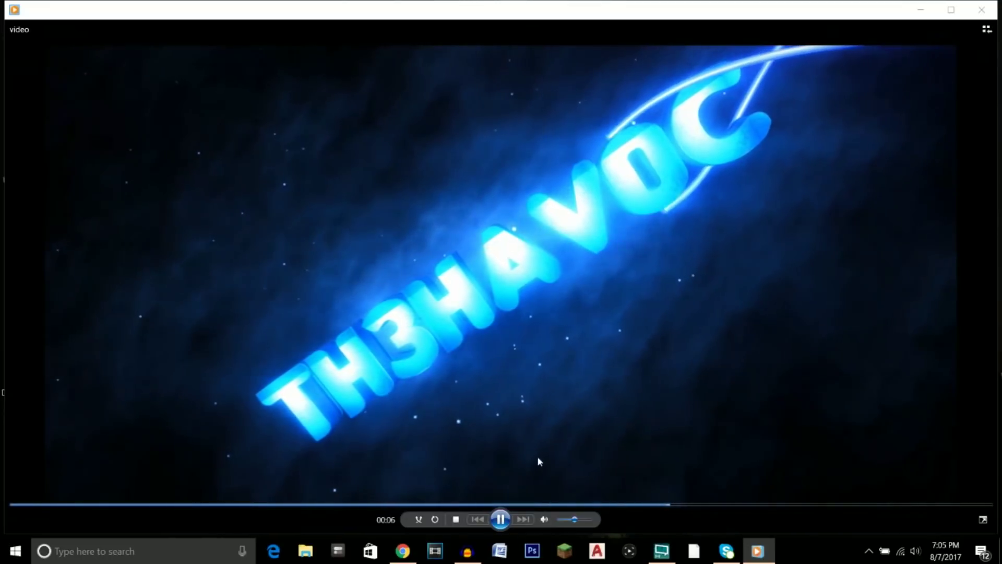
click(500, 518)
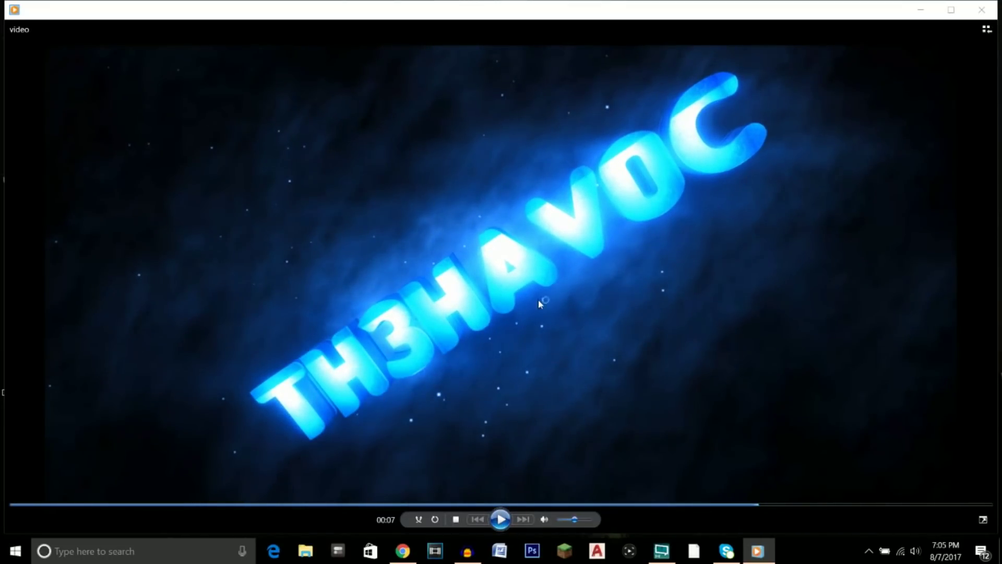
click(402, 550)
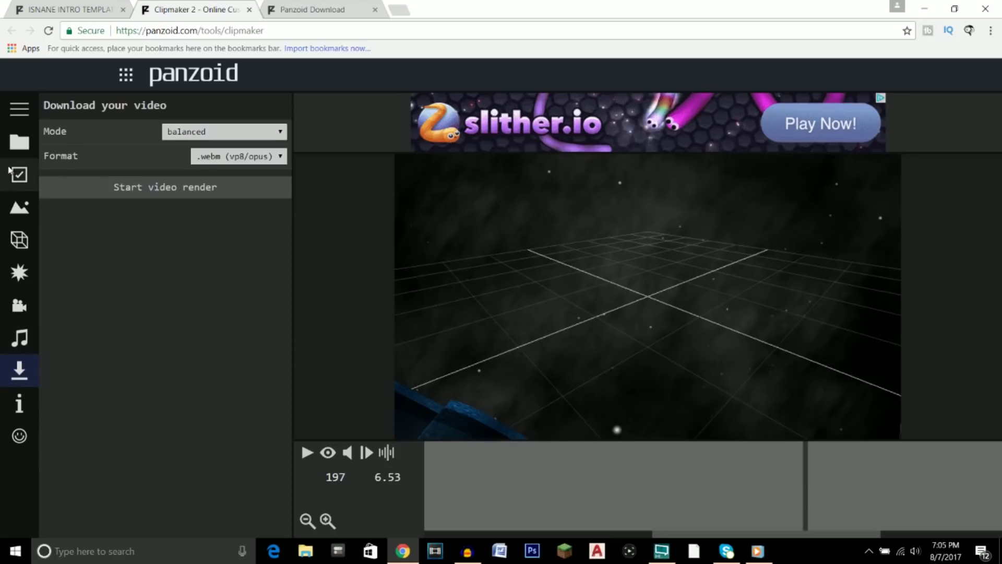
click(248, 133)
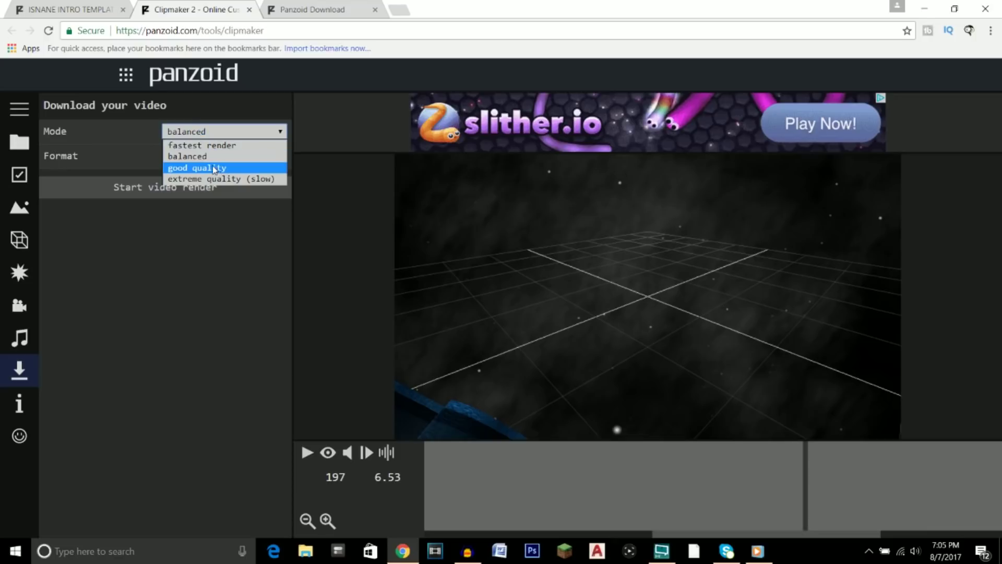
click(211, 196)
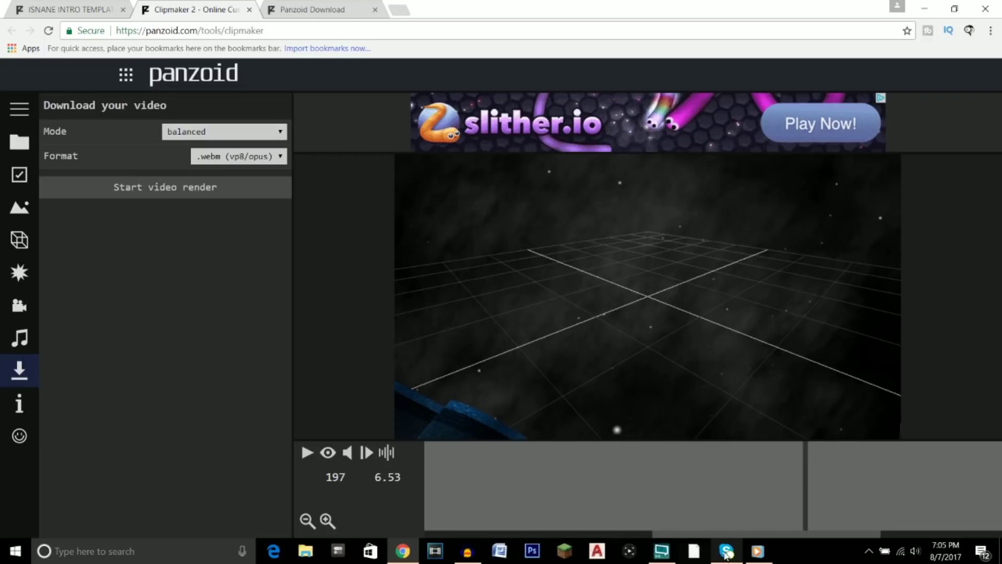
click(760, 552)
click(500, 519)
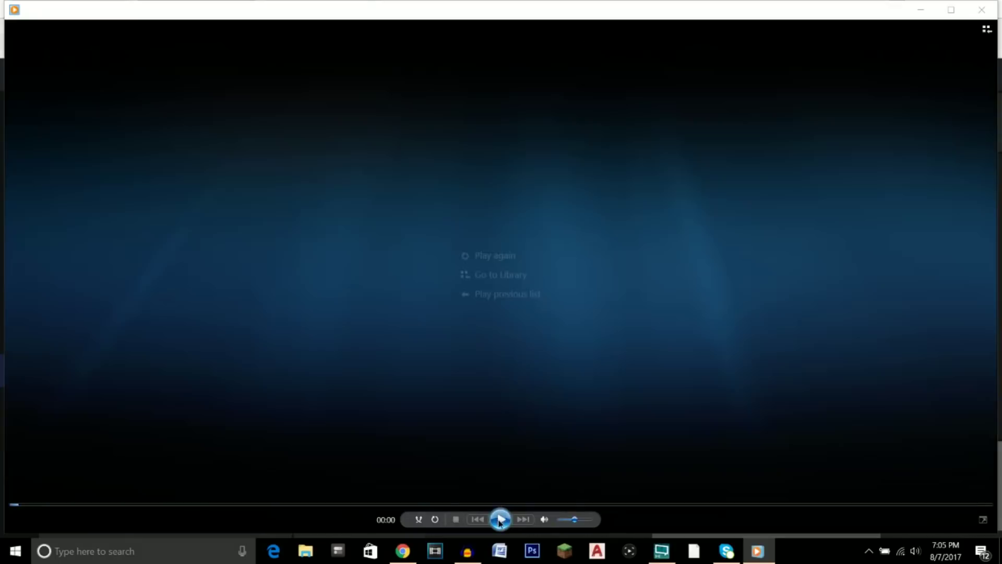
click(500, 520)
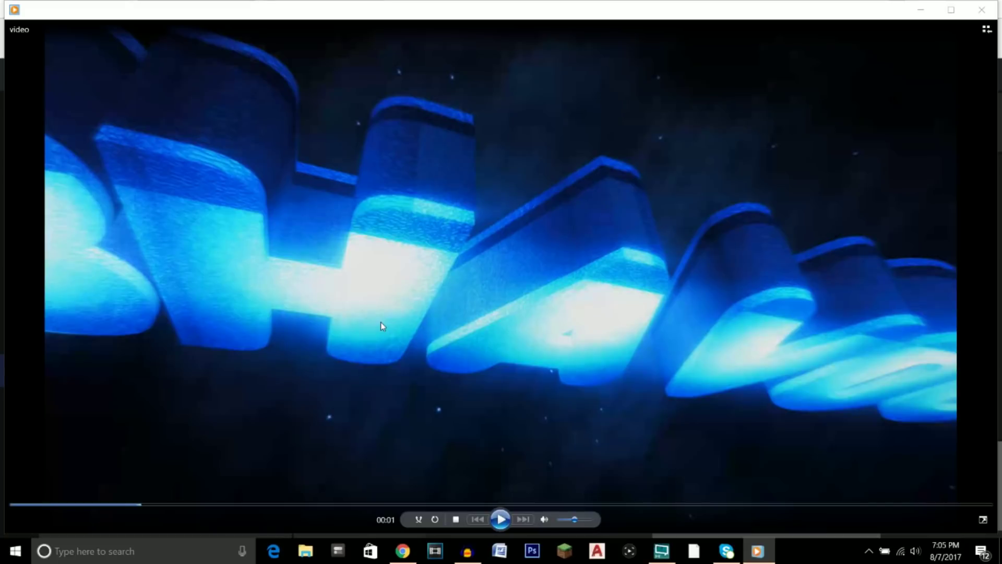
click(408, 547)
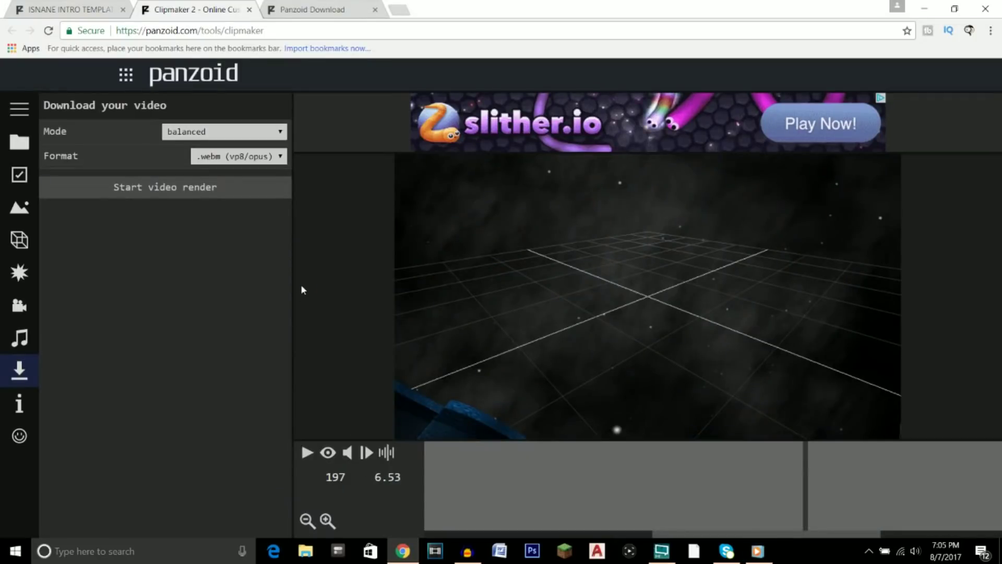